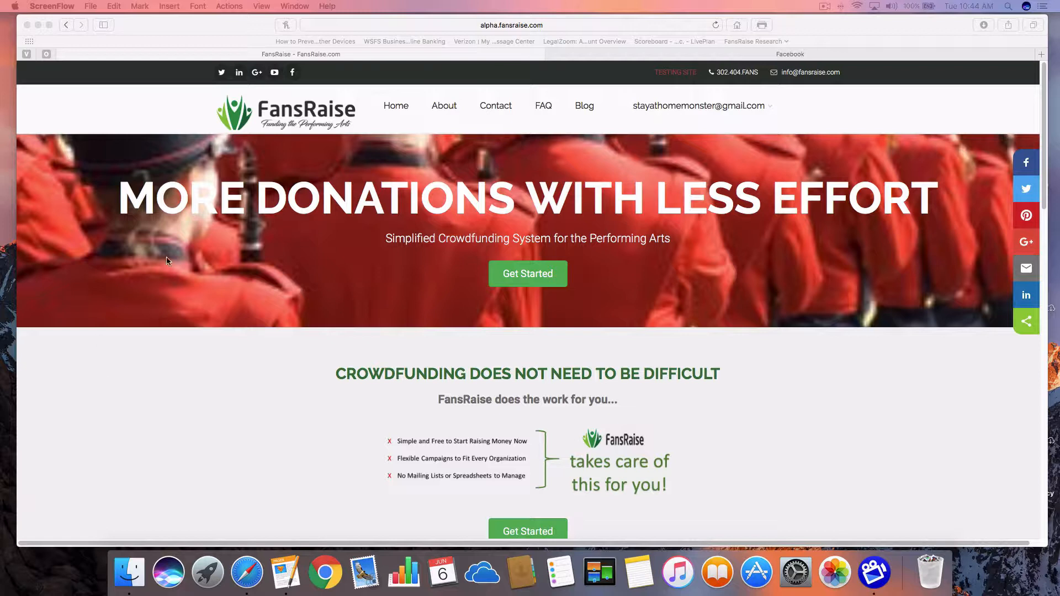
# Open the form for creating an organization and examine its name, alias, timezone and description fields
pyautogui.moveTo(693, 109)
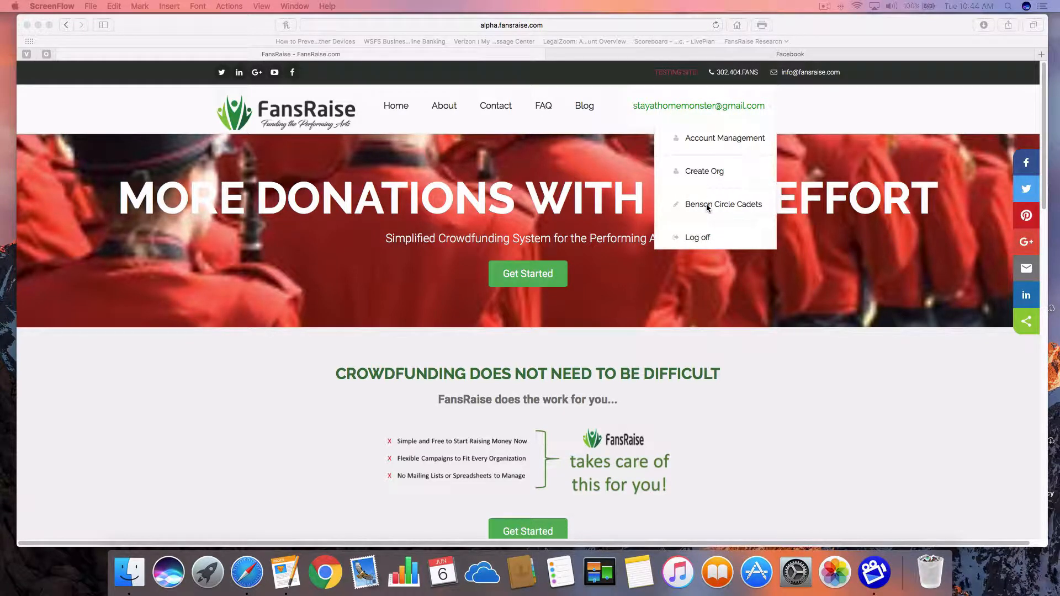
pyautogui.click(703, 174)
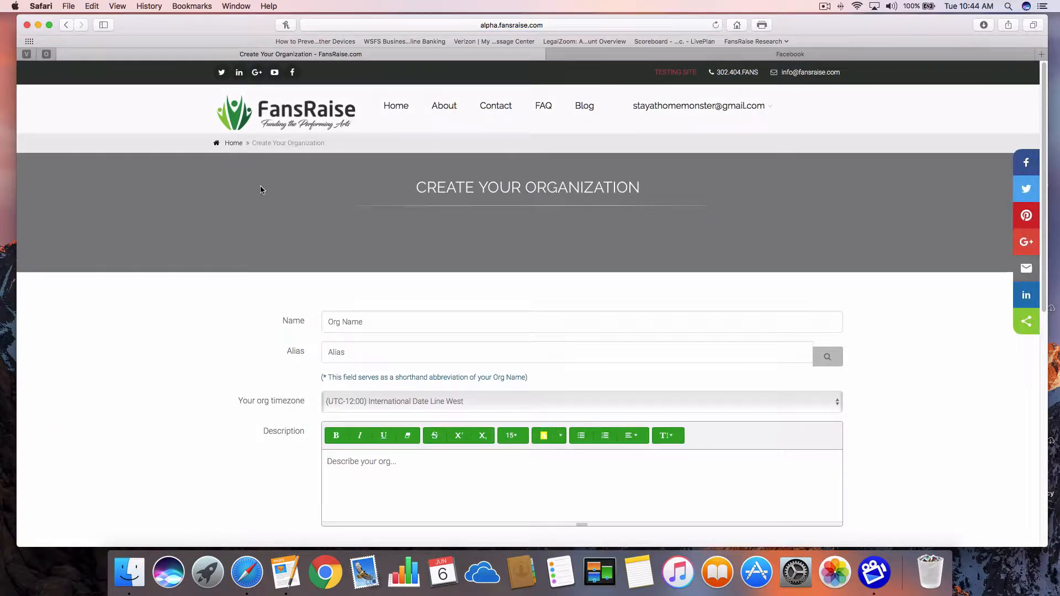
pyautogui.scroll(-5, 178, 236)
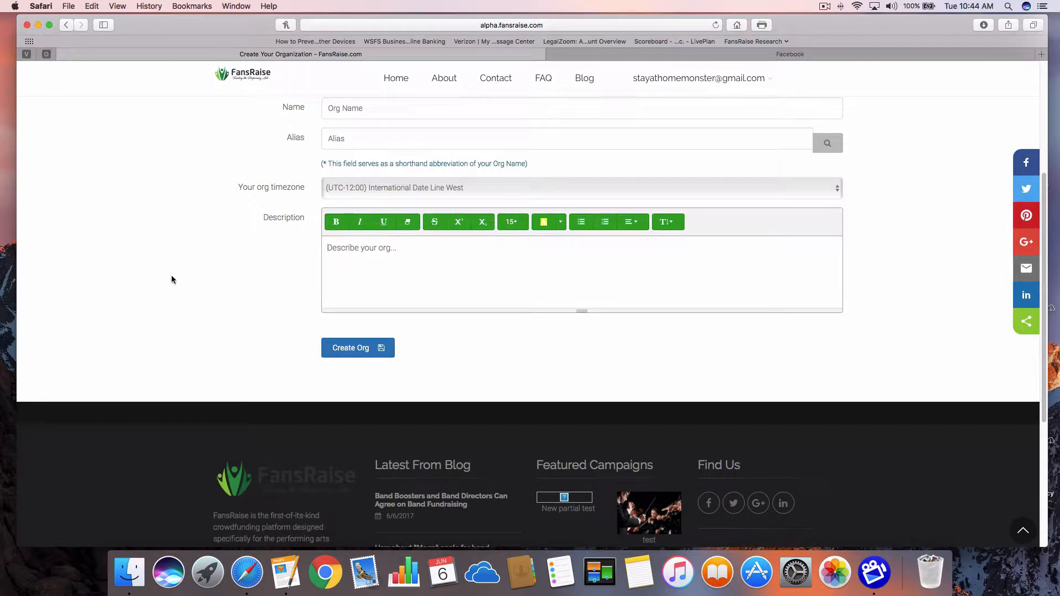
pyautogui.scroll(5, 172, 270)
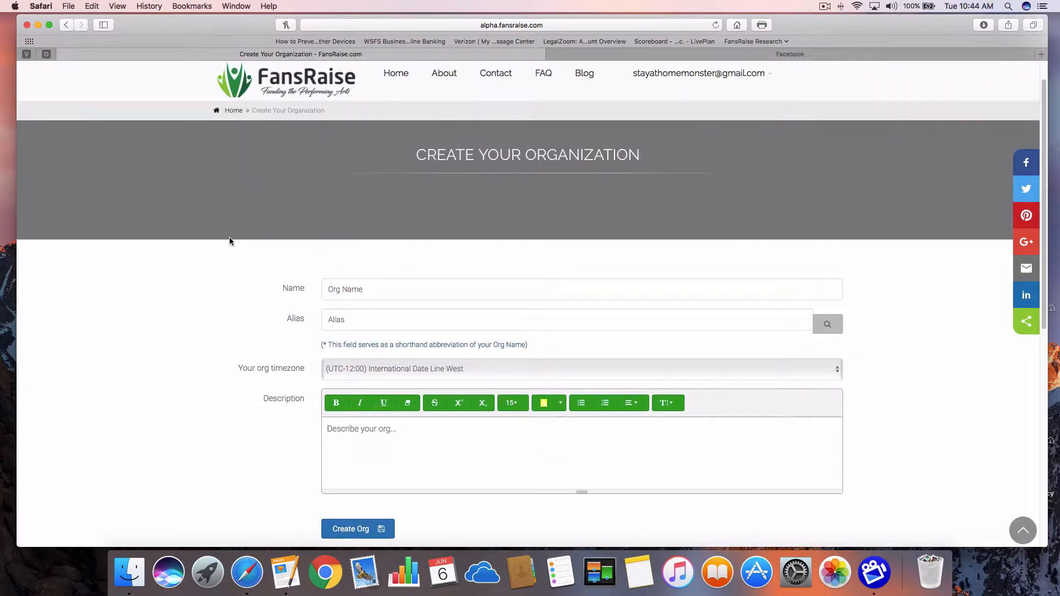
pyautogui.scroll(1, 230, 241)
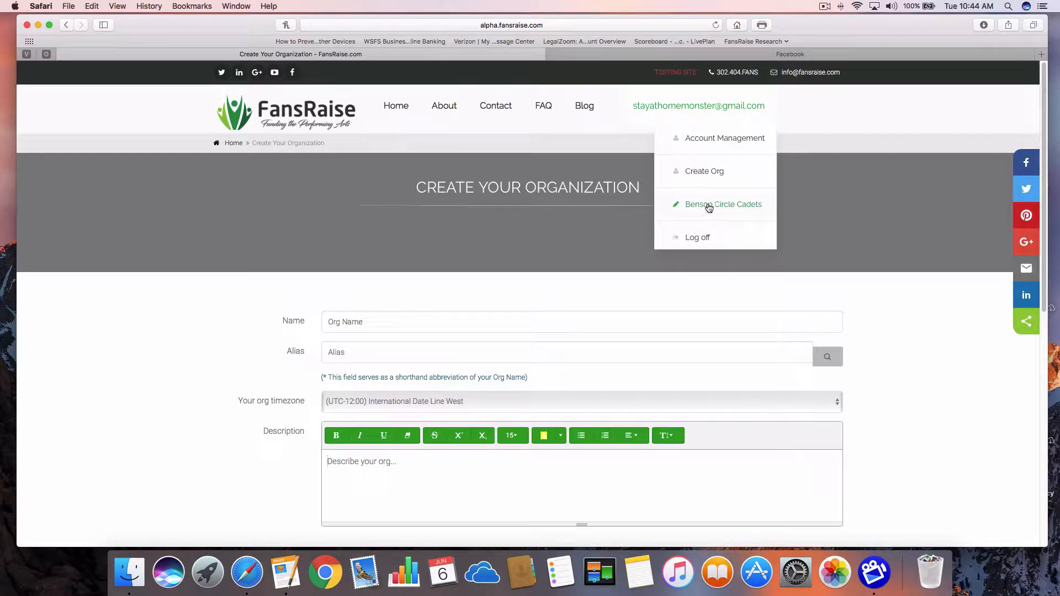
# Open the Benson Circle Cadets organization and start a new campaign named "Help the Benson Circle Cadets Purchase Uniforms"
pyautogui.click(708, 207)
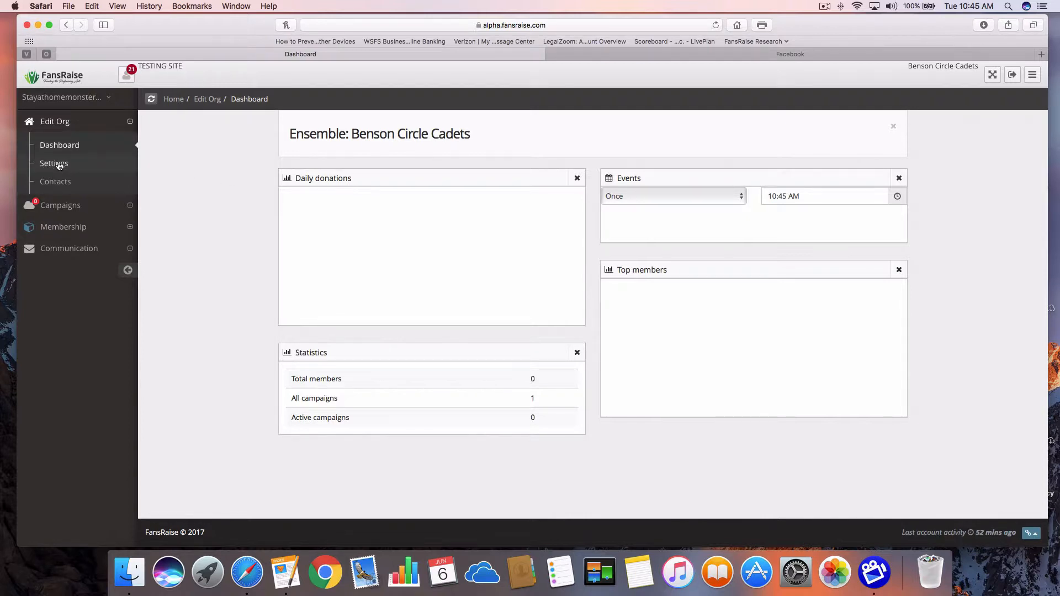
pyautogui.click(125, 205)
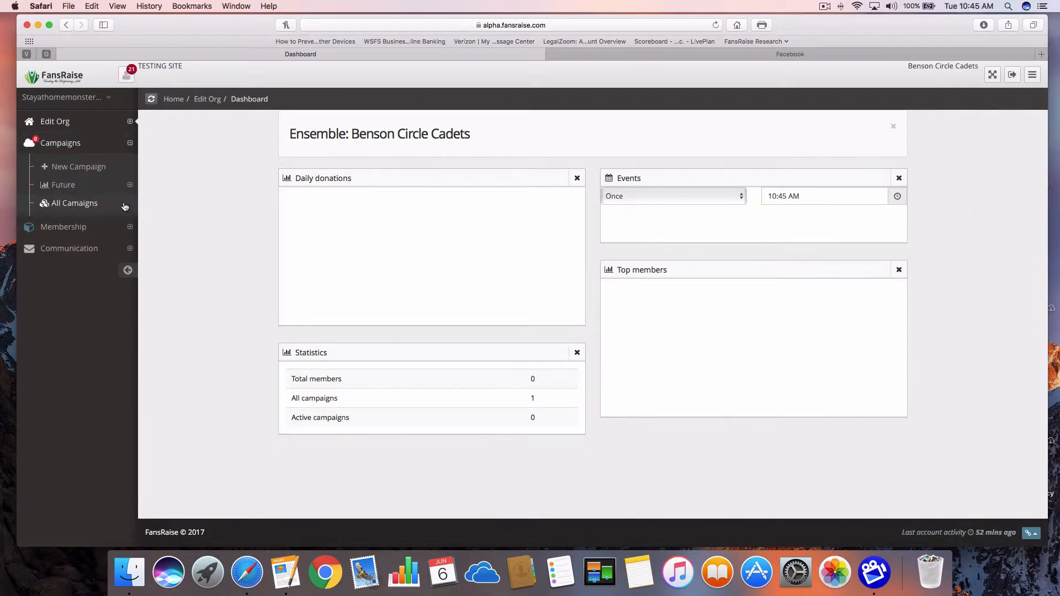
pyautogui.click(71, 172)
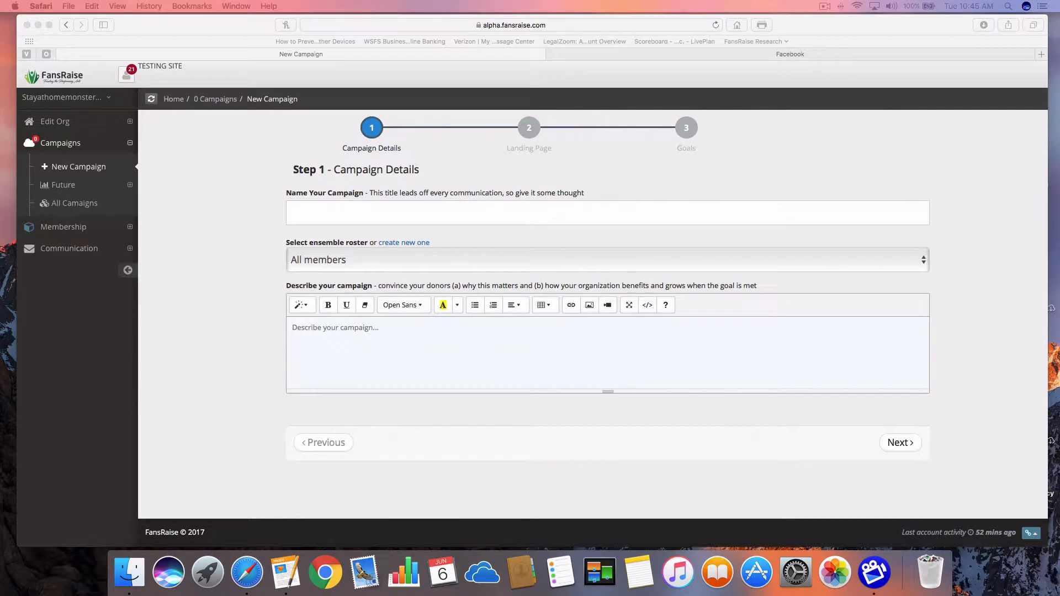
pyautogui.click(359, 213)
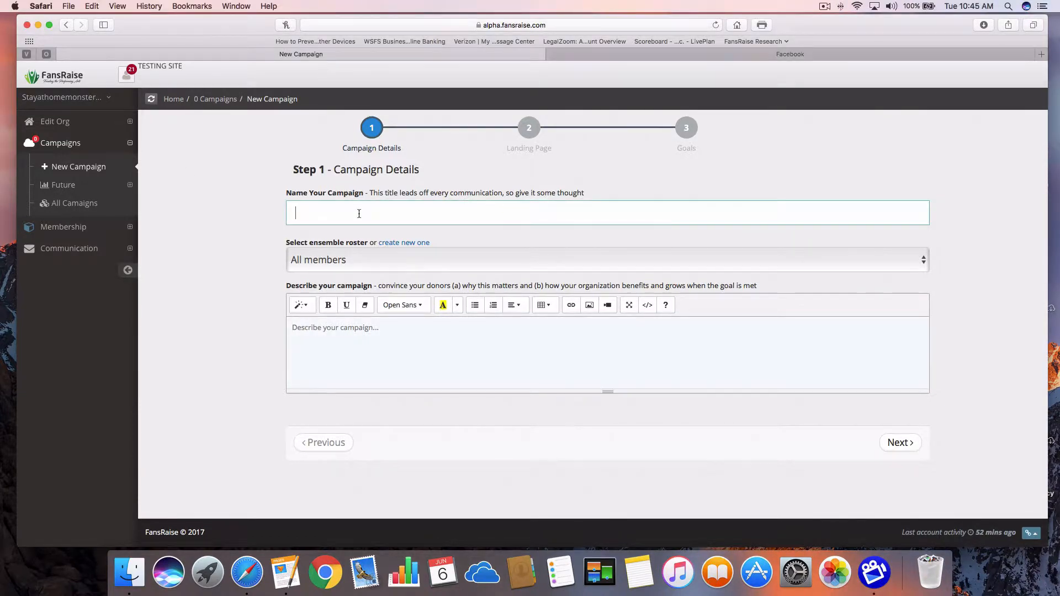
pyautogui.write('Help the Benson Circle Cadets Purchase Uniforms')
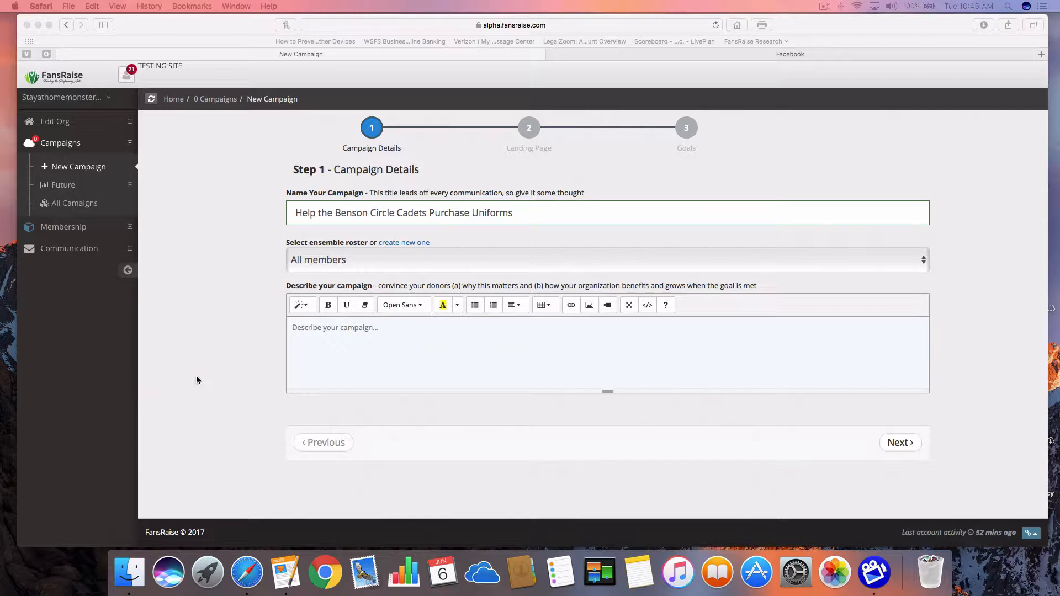
# Describe the 2017 Campaign for new uniforms, explaining that the current ones are upwards of 15 years old and deteriorating, and continue to the landing page
pyautogui.click(325, 326)
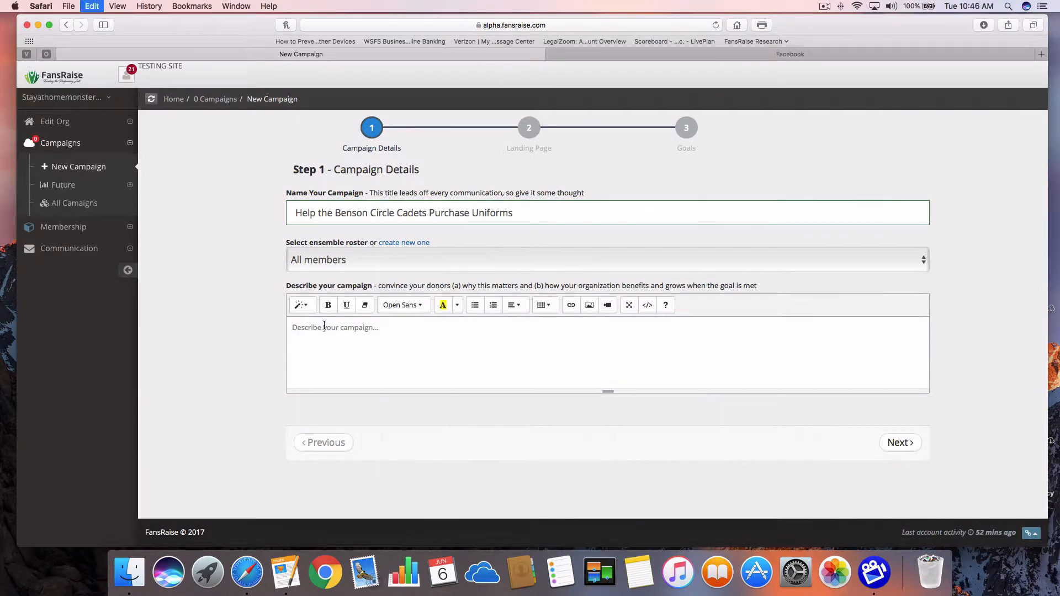
pyautogui.write('Thank you for consideration in supporting our 2017 Campaign for new uniforms.  Our current band uniforms are upwards of 15 years old, and are deteriorating at a rapid rate.  It takes many volunteer hours each season to fix and repair seams, and after a hundred cleanings or so, the colors are beginning to fade.  Your donation will help offset the cost of outfitting our group with new uniforms, shakos, and plumes for our 2017 competitive season.')
pyautogui.scroll(1, 332, 329)
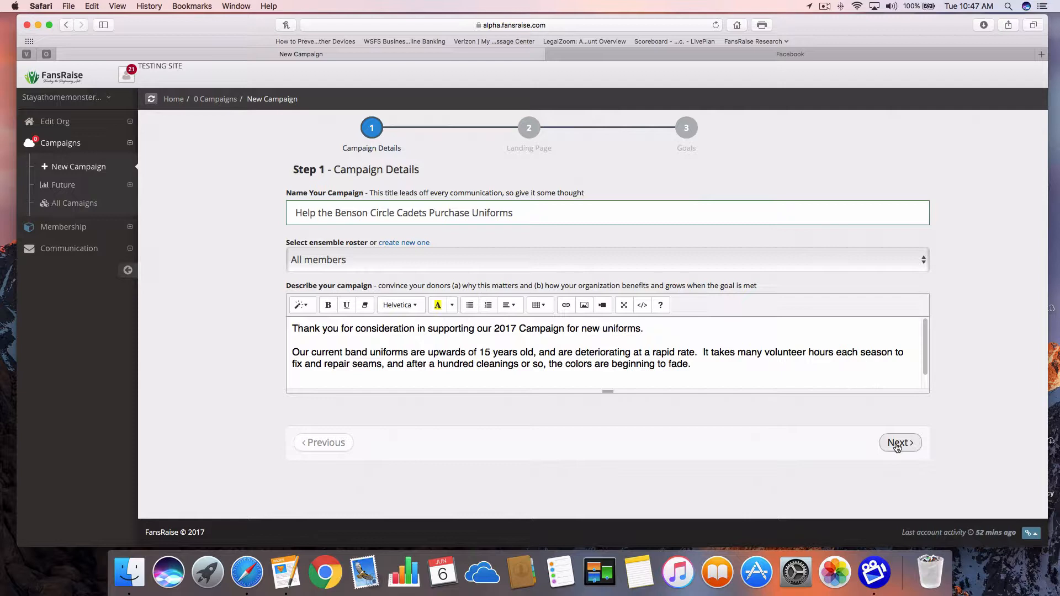
pyautogui.click(897, 445)
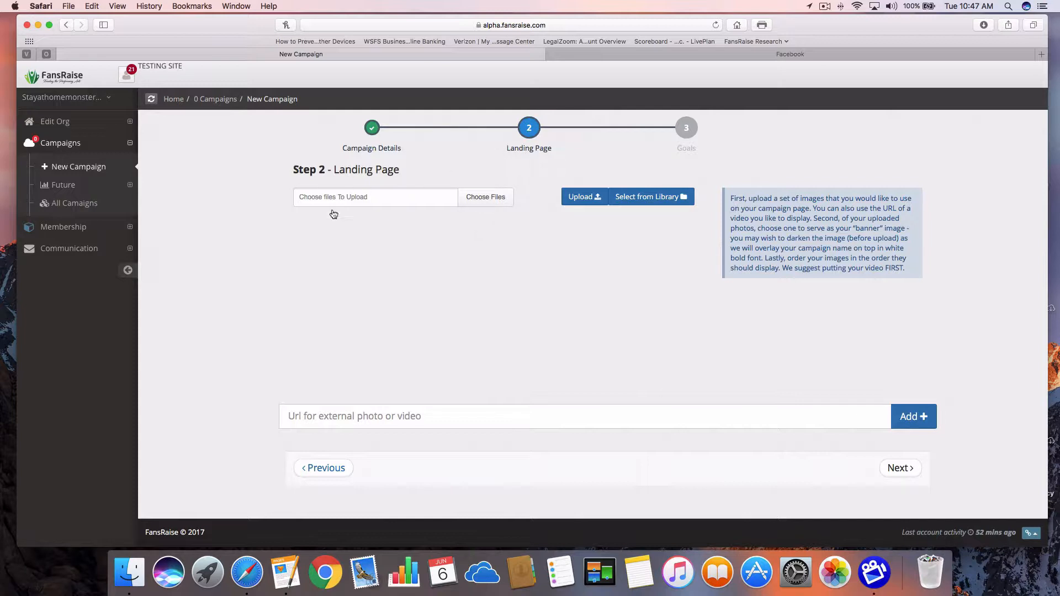
# Choose the image Farewell Trumpet(banner) from the Blog Images folder on the iCloud Desktop for the landing page
pyautogui.click(493, 200)
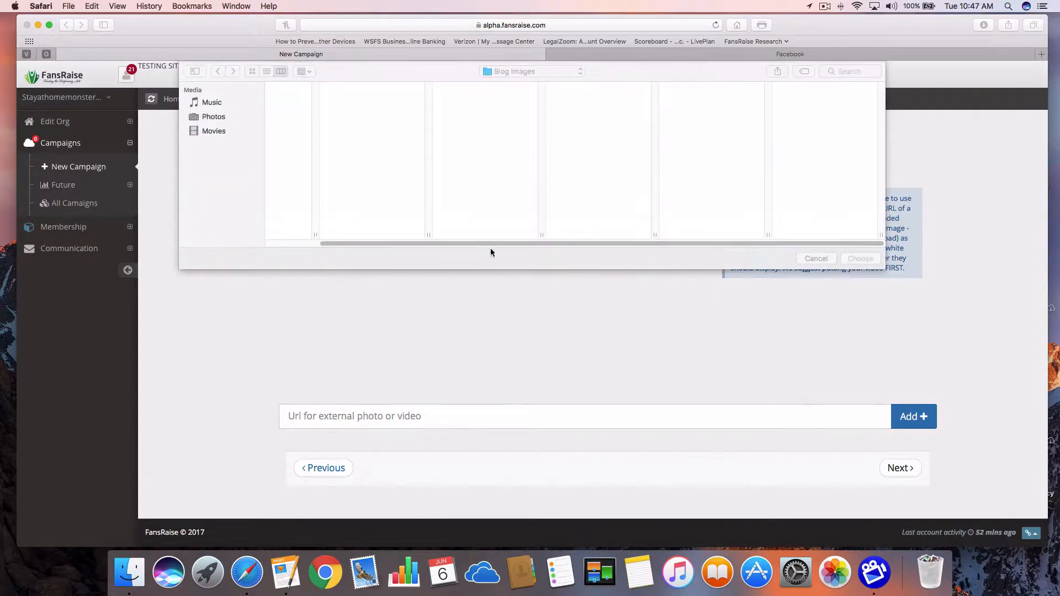
pyautogui.click(240, 104)
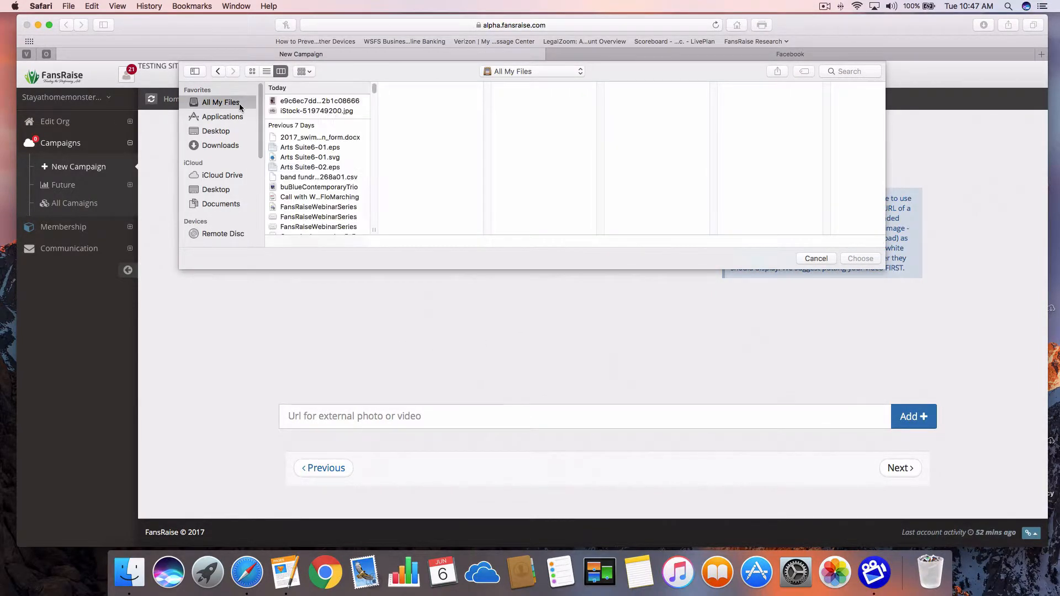
pyautogui.click(218, 189)
pyautogui.click(294, 101)
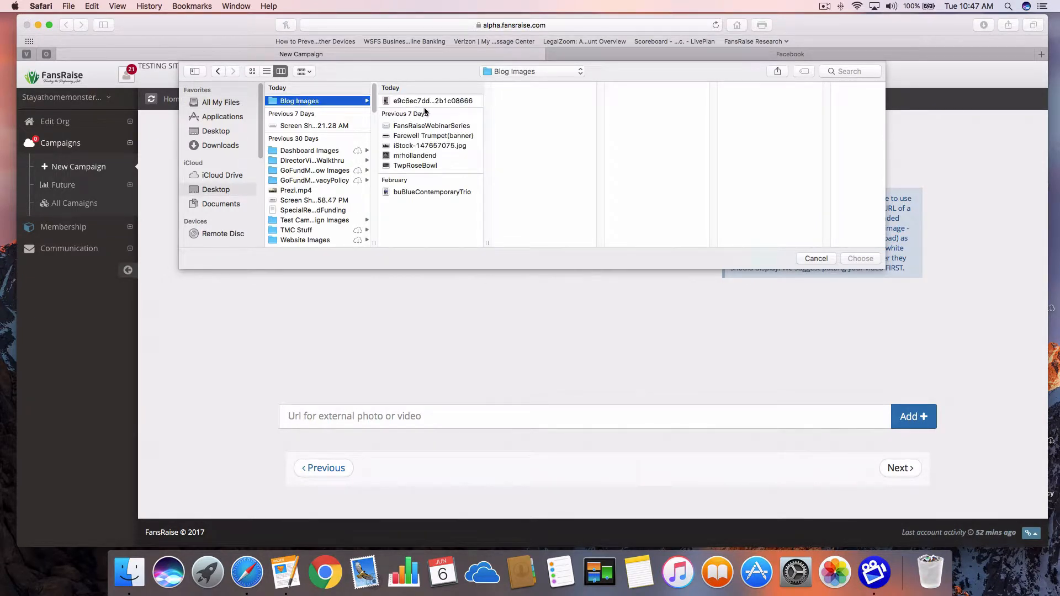
pyautogui.click(429, 136)
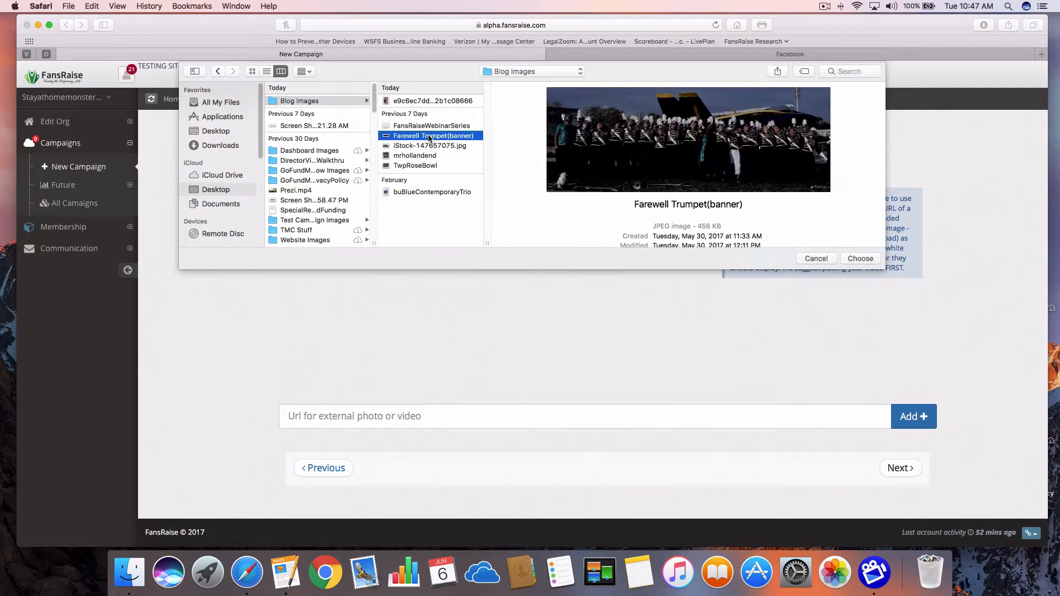
pyautogui.click(875, 260)
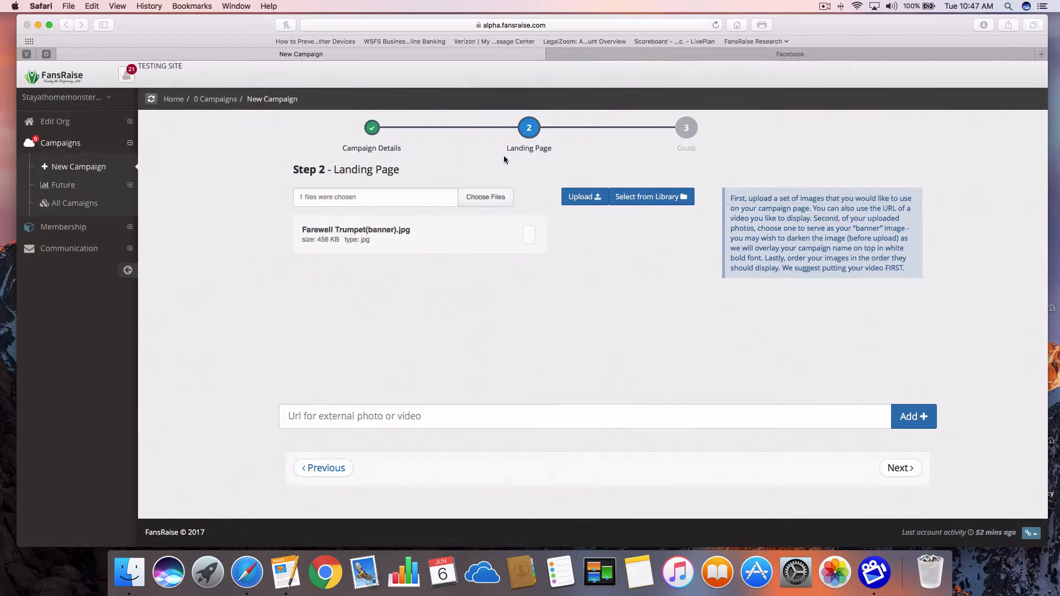
# Add iStock-147657075.jpg from the Blog Images folder to the files chosen for the landing page
pyautogui.click(477, 194)
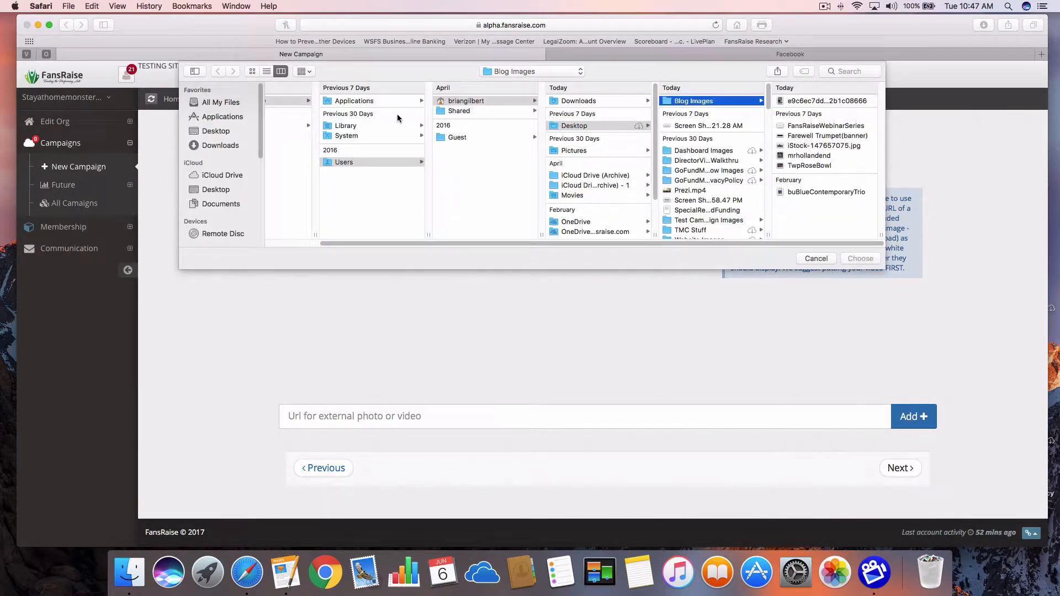
pyautogui.click(218, 190)
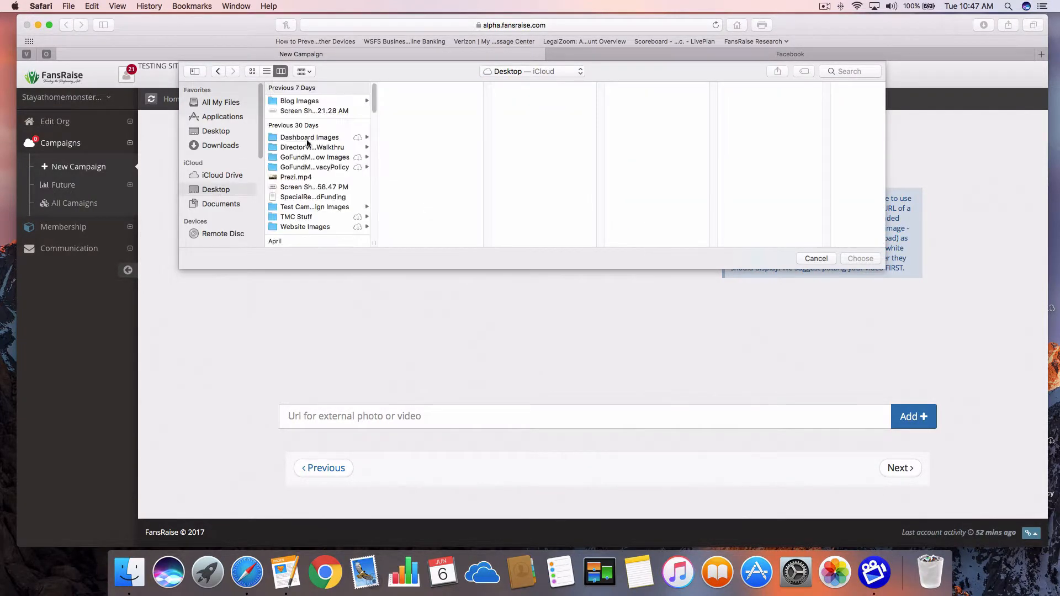
pyautogui.click(310, 101)
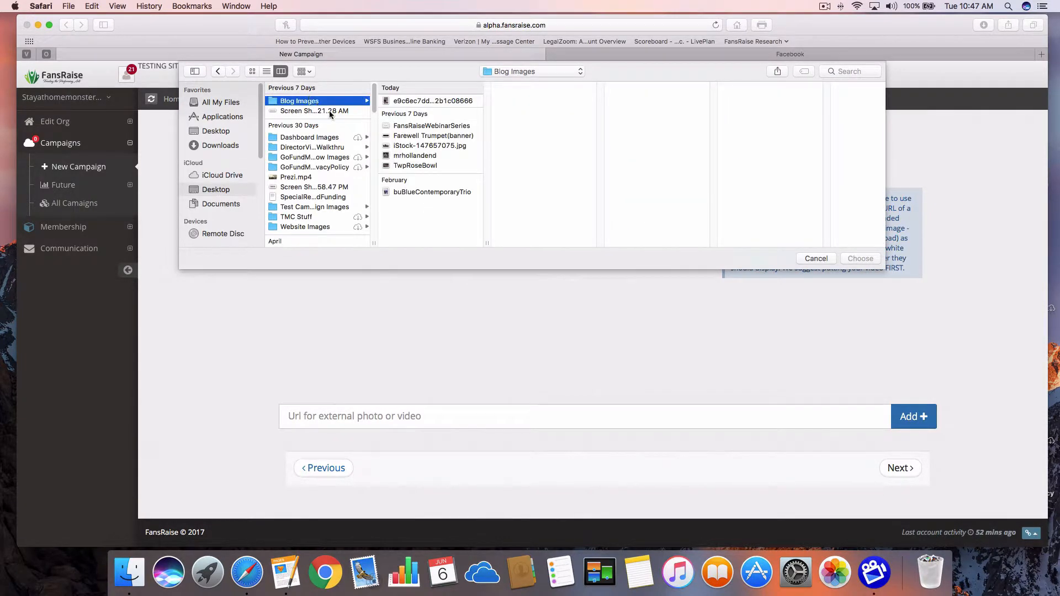
pyautogui.click(409, 145)
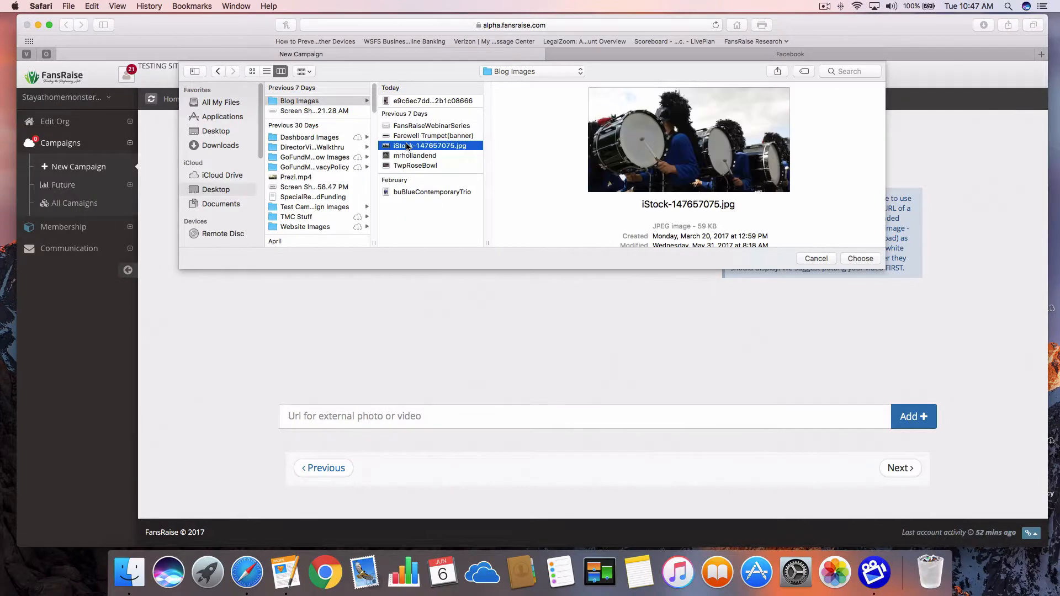
pyautogui.click(859, 259)
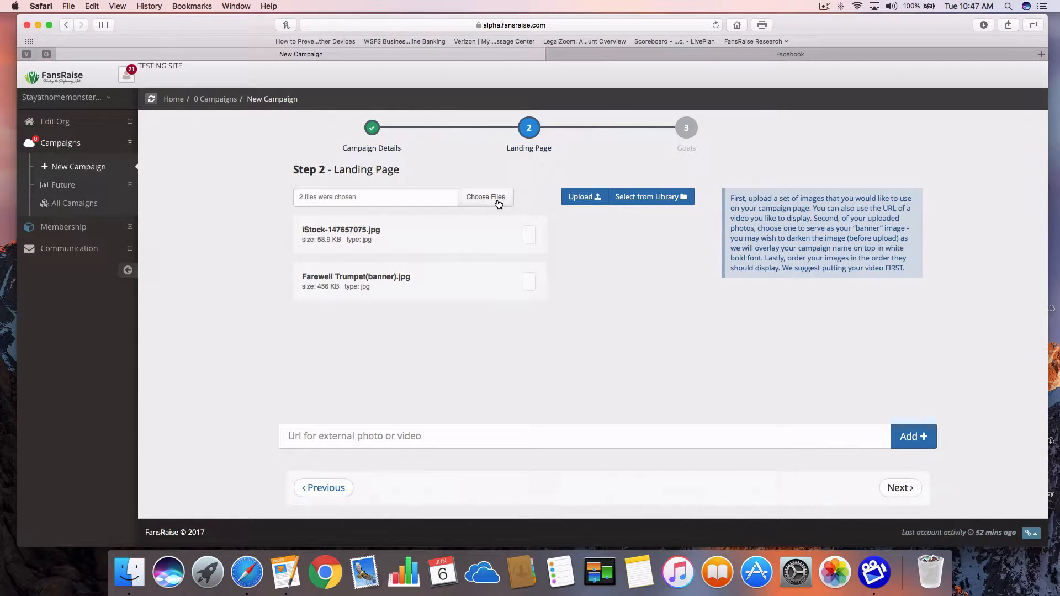
# Add buBlueContemporaryTrio from the Blog Images folder to the chosen files and upload all three images
pyautogui.click(486, 197)
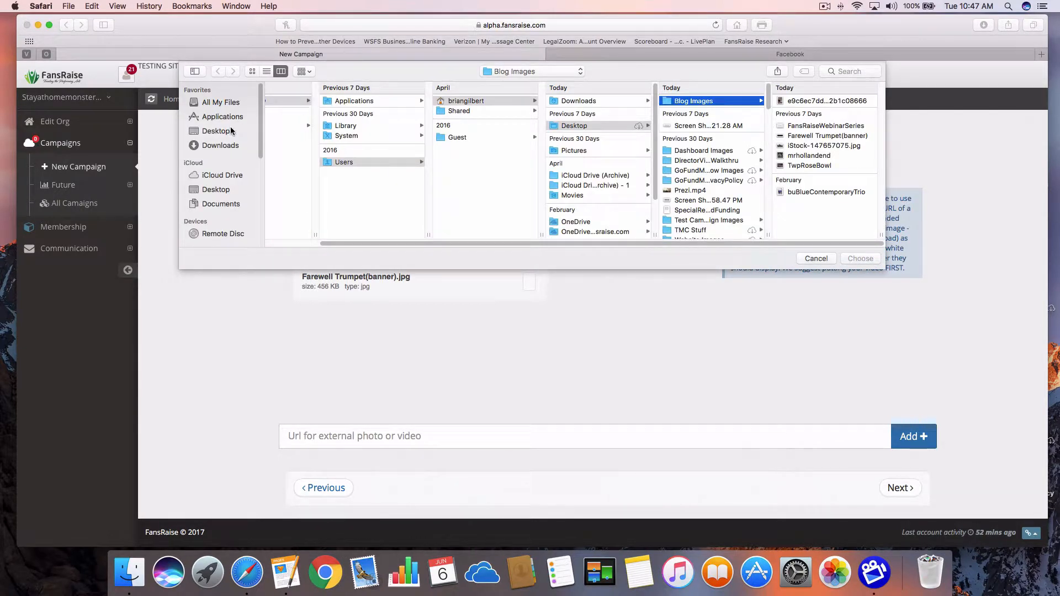
pyautogui.click(221, 191)
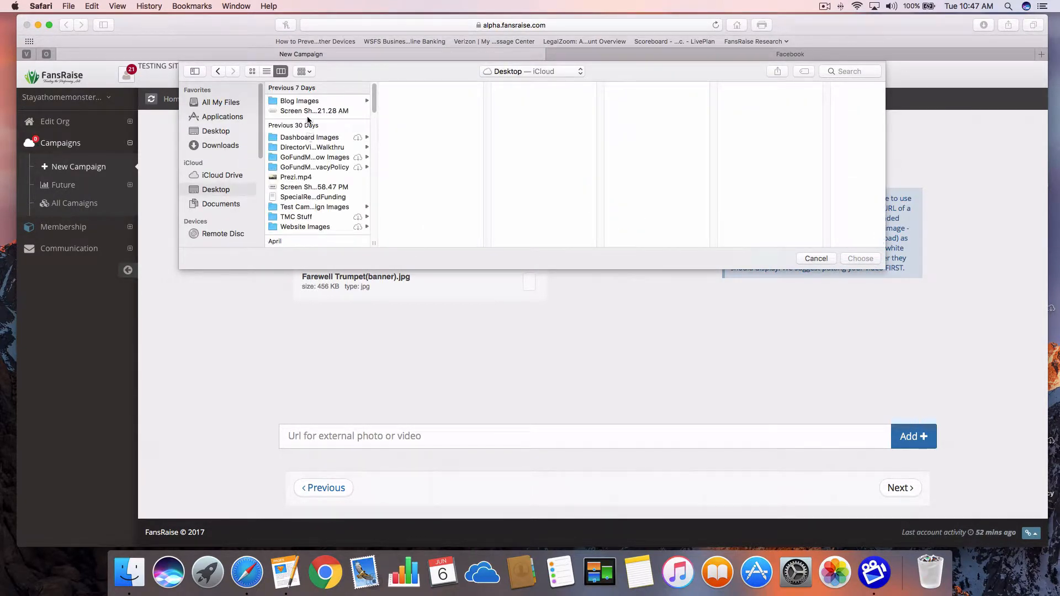
pyautogui.click(308, 102)
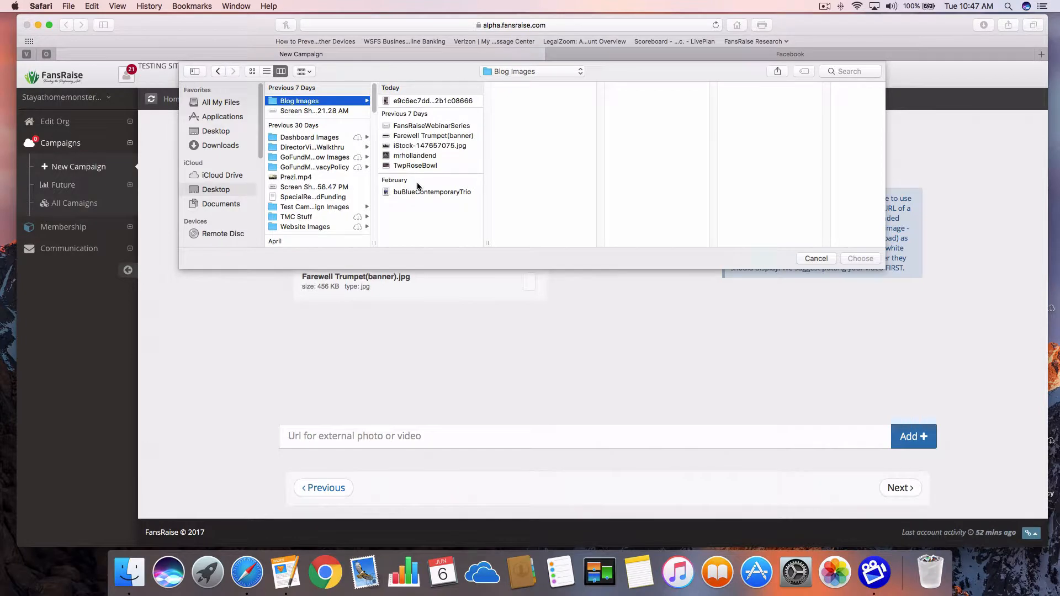
pyautogui.click(419, 191)
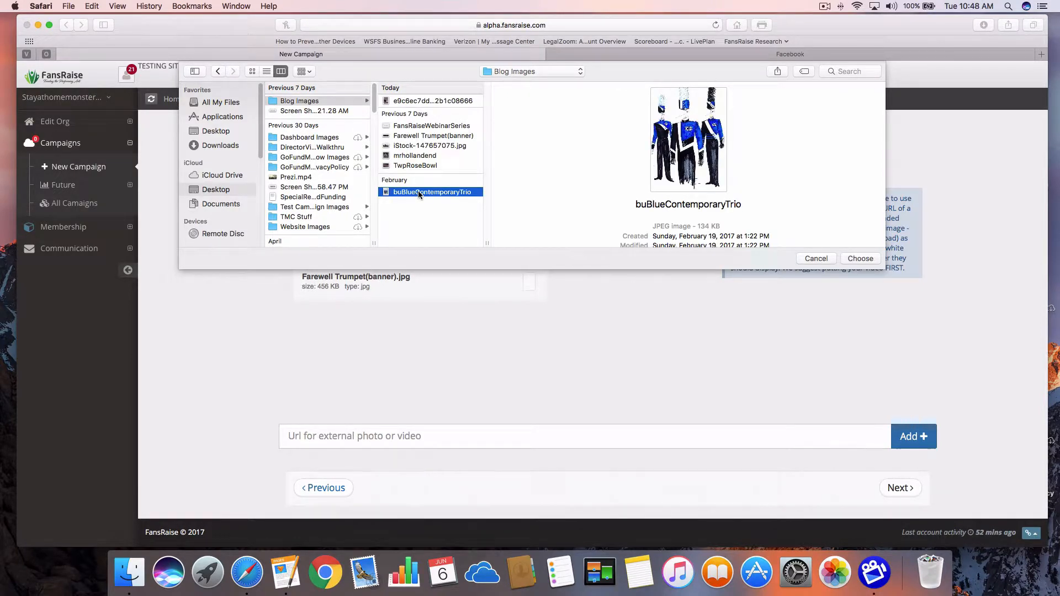
pyautogui.doubleClick(418, 191)
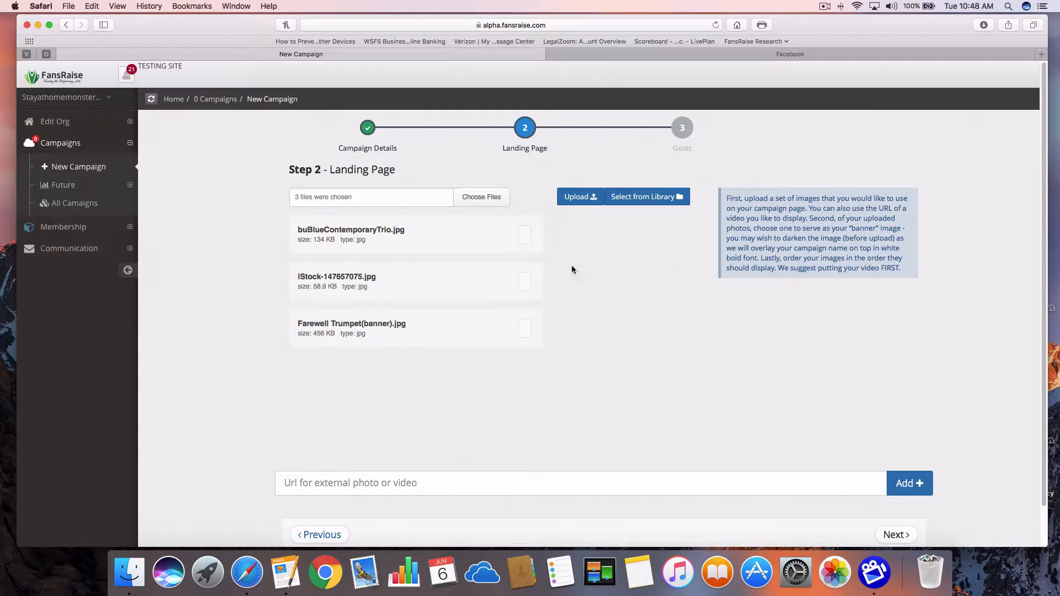
pyautogui.click(580, 198)
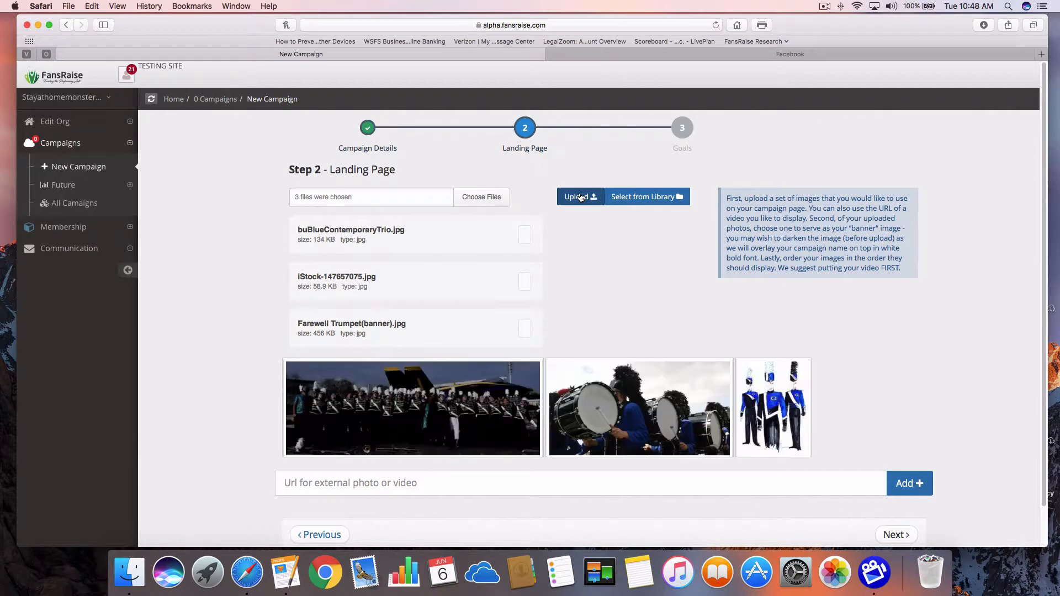
# Set the uploaded Farewell Trumpet photo as the campaign page's banner image
pyautogui.scroll(-2, 588, 295)
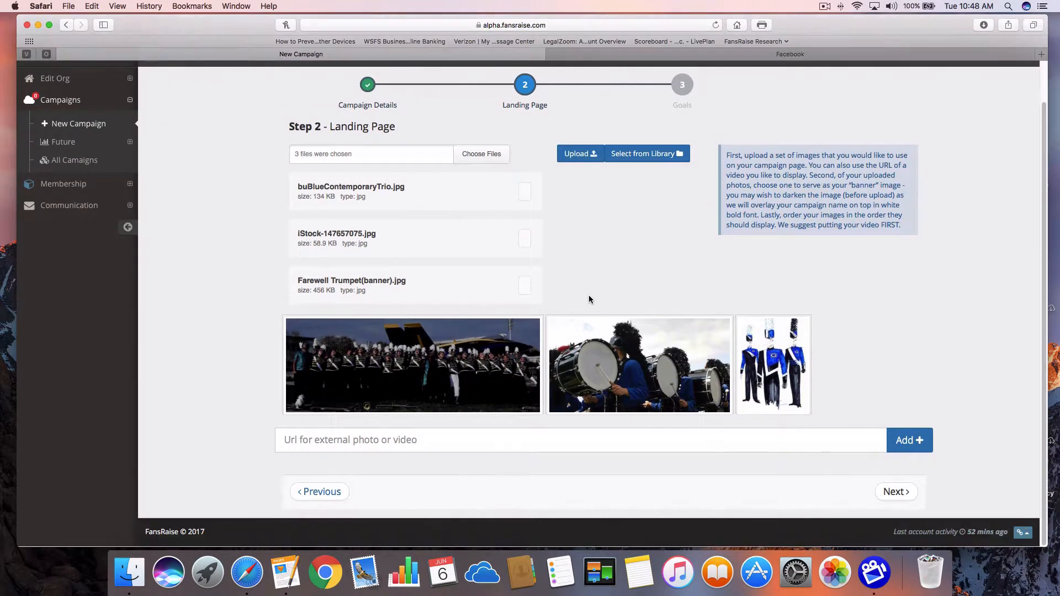
pyautogui.moveTo(405, 367)
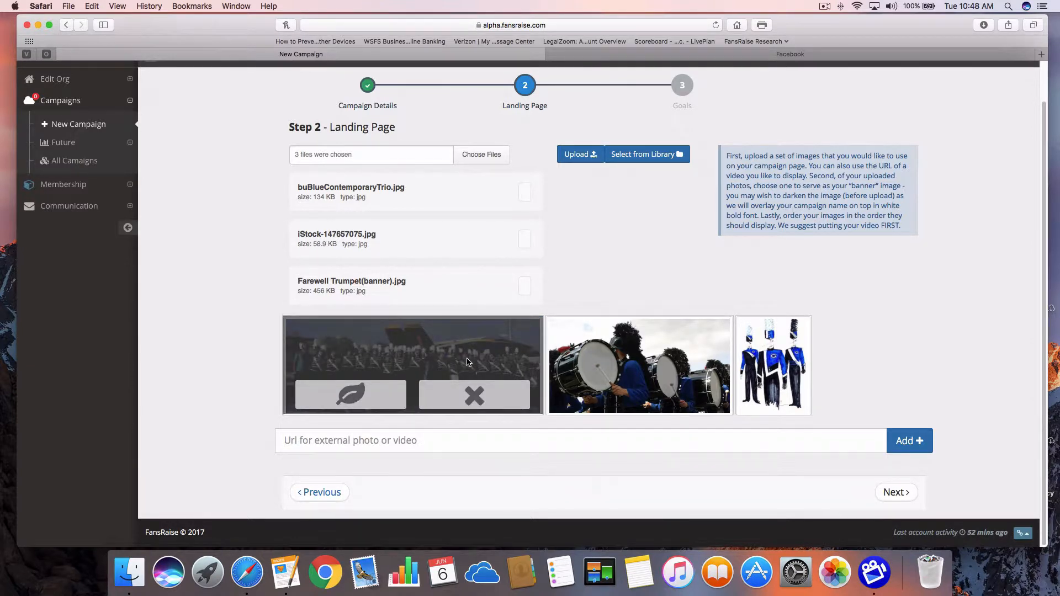
pyautogui.click(348, 393)
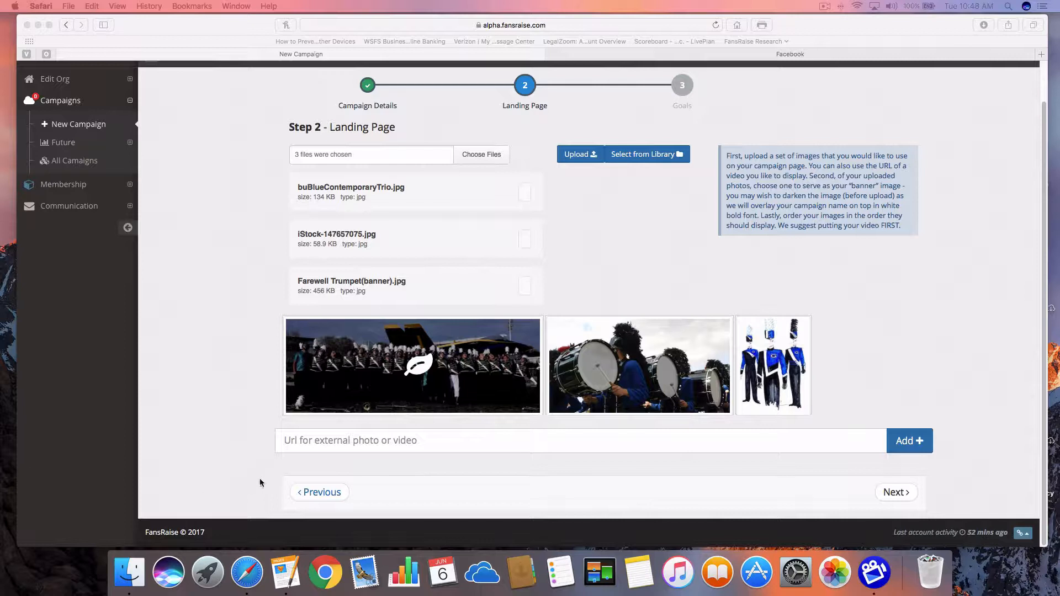
pyautogui.click(269, 464)
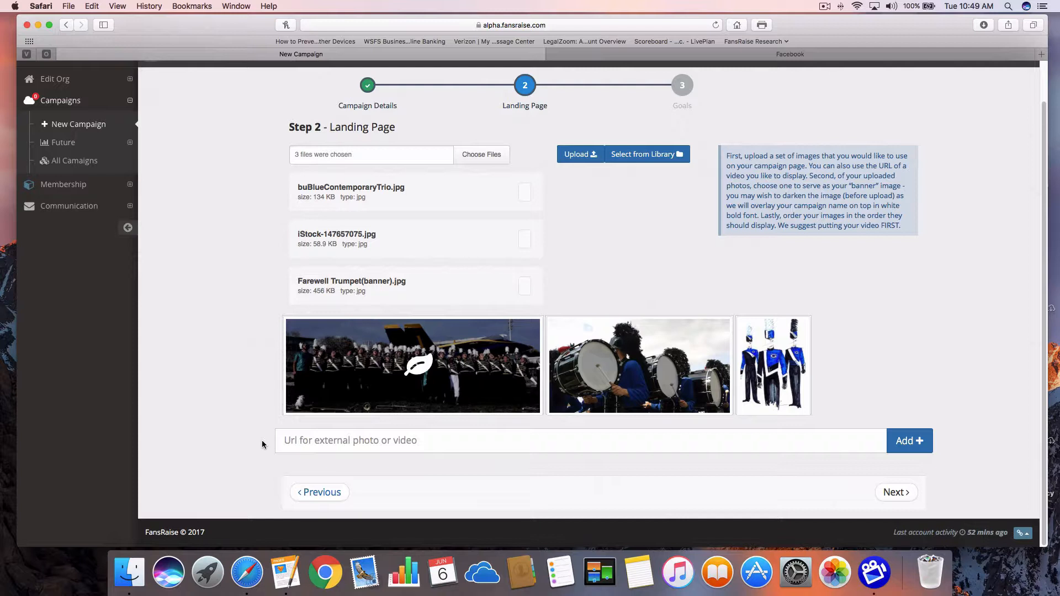
pyautogui.click(305, 440)
pyautogui.write('https://youtu.be/0pENxXfdqnQ')
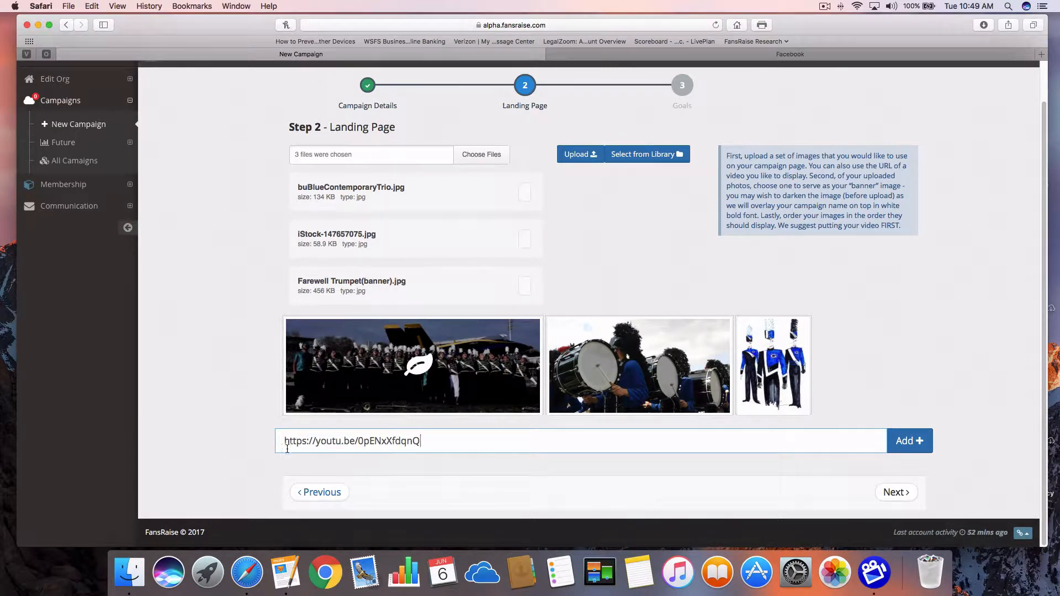
pyautogui.click(916, 442)
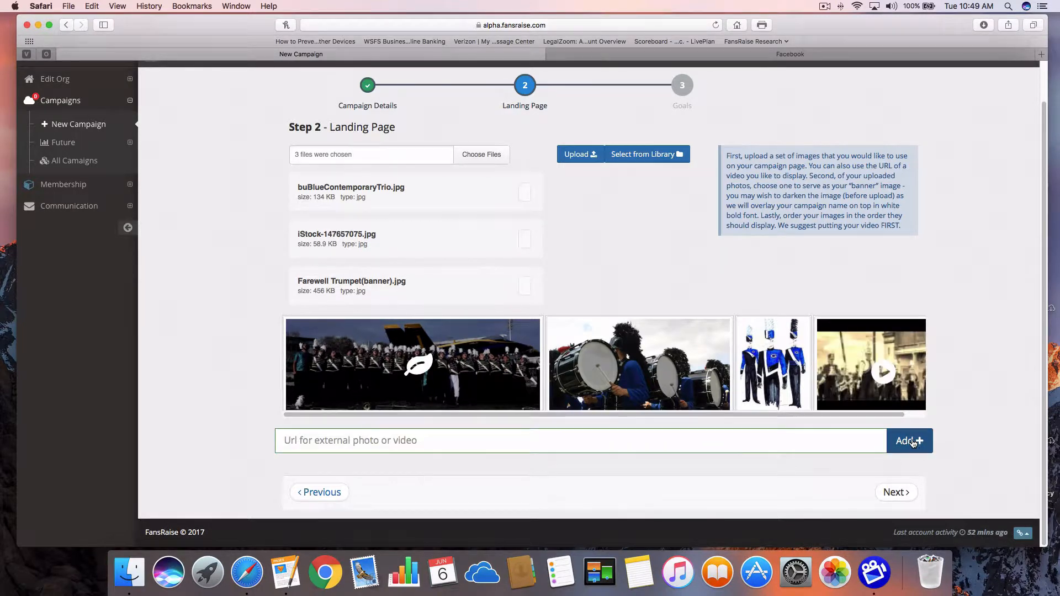
# Reorder the landing page media so the video comes first and the blue uniforms image precedes the drumline photo
pyautogui.moveTo(791, 374)
pyautogui.moveTo(791, 373); pyautogui.dragTo(585, 374)
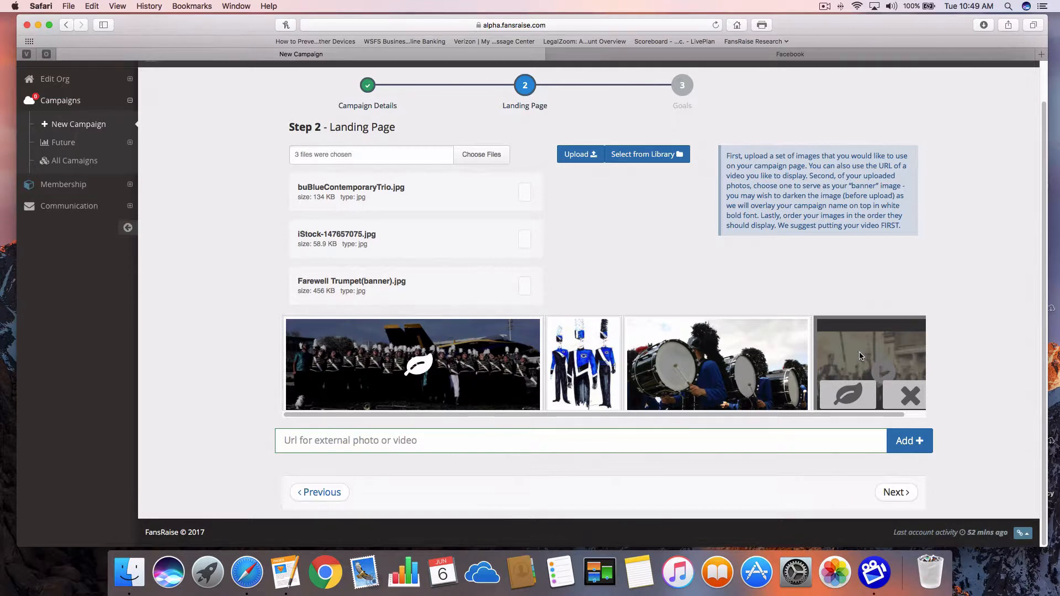
pyautogui.moveTo(859, 356); pyautogui.dragTo(317, 333)
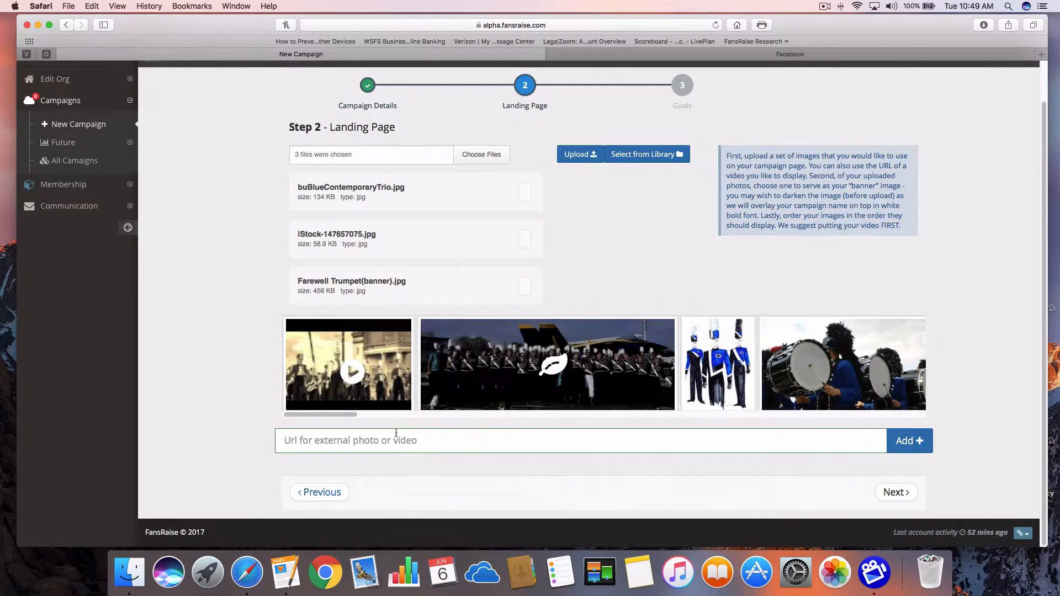
# Continue to the campaign's Goals step and set the fundraising goal to $60000
pyautogui.click(895, 492)
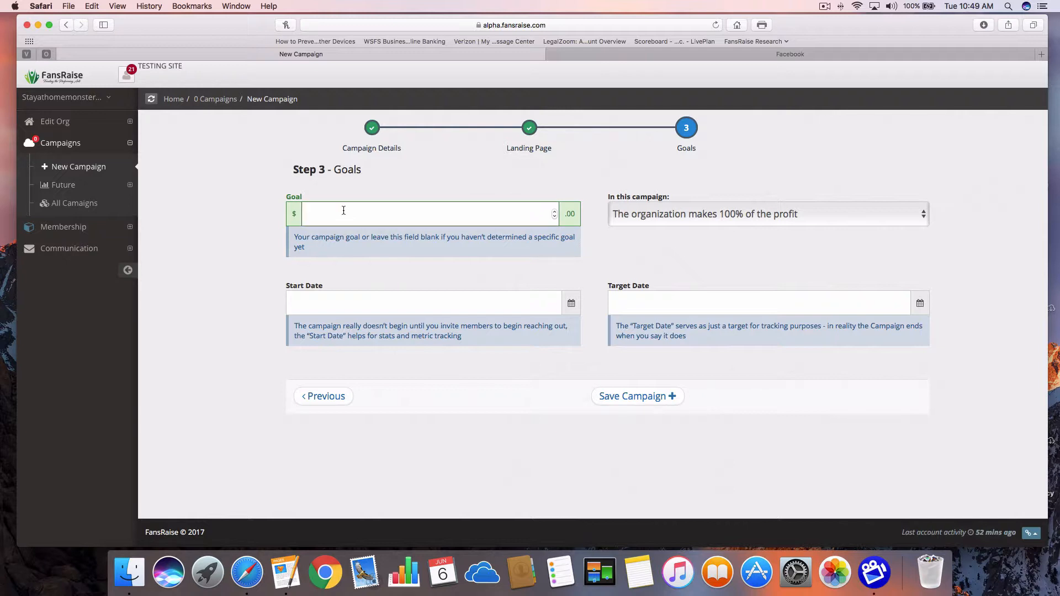
pyautogui.write('60000')
pyautogui.press('Tab')
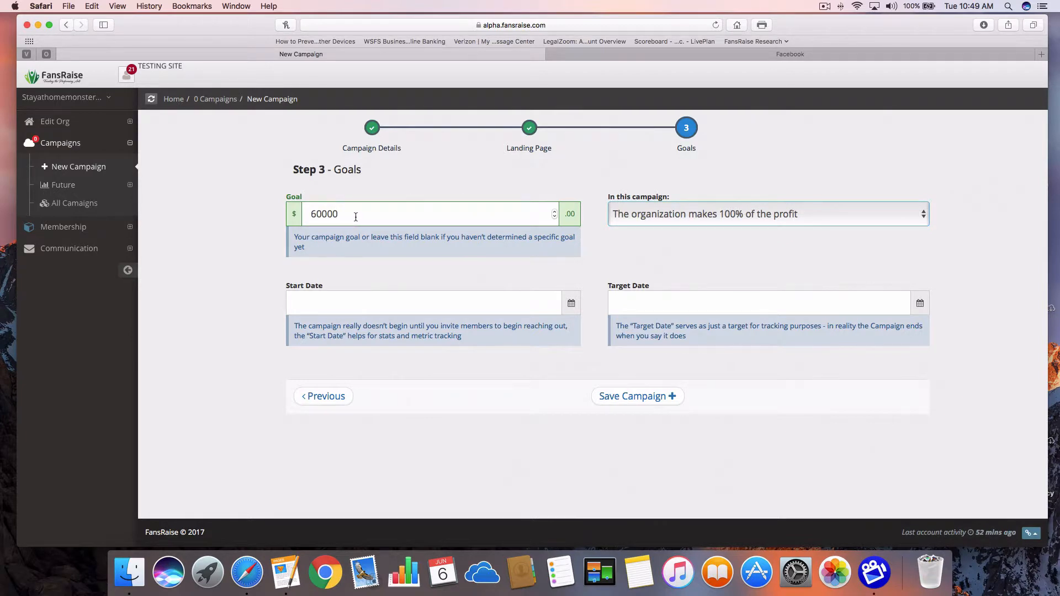
# Try the member-only and shared profit options, giving the organization 80%, and return to the organization making 100% of the profit
pyautogui.click(697, 216)
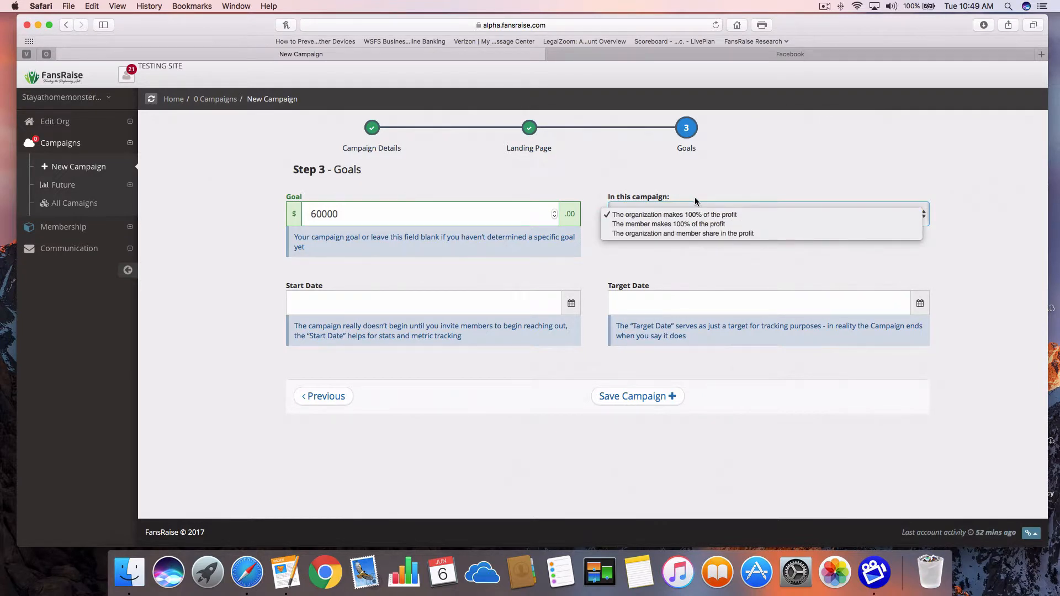
pyautogui.click(650, 224)
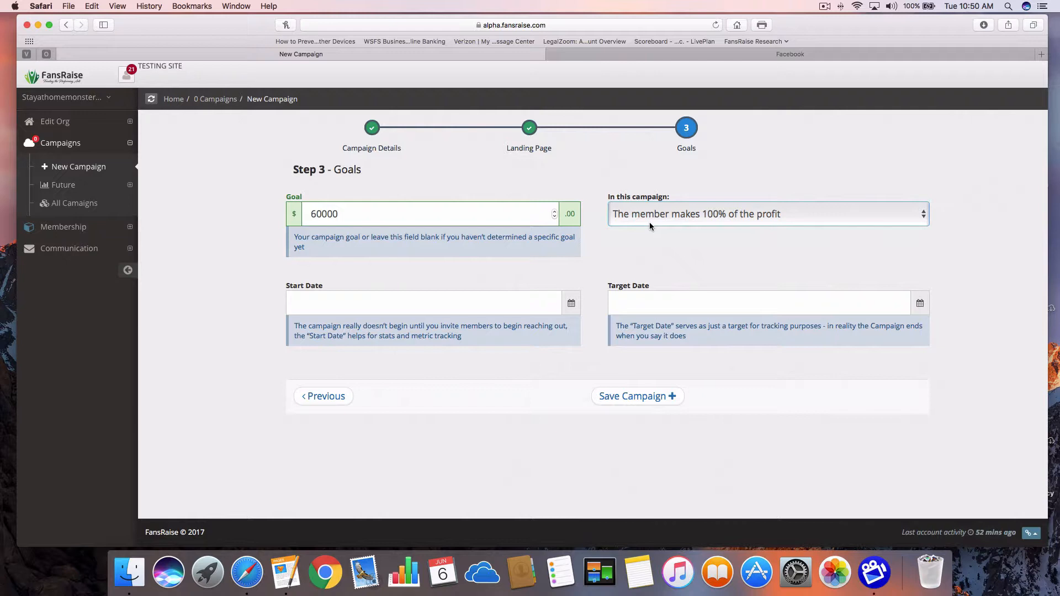
pyautogui.click(796, 214)
pyautogui.click(752, 224)
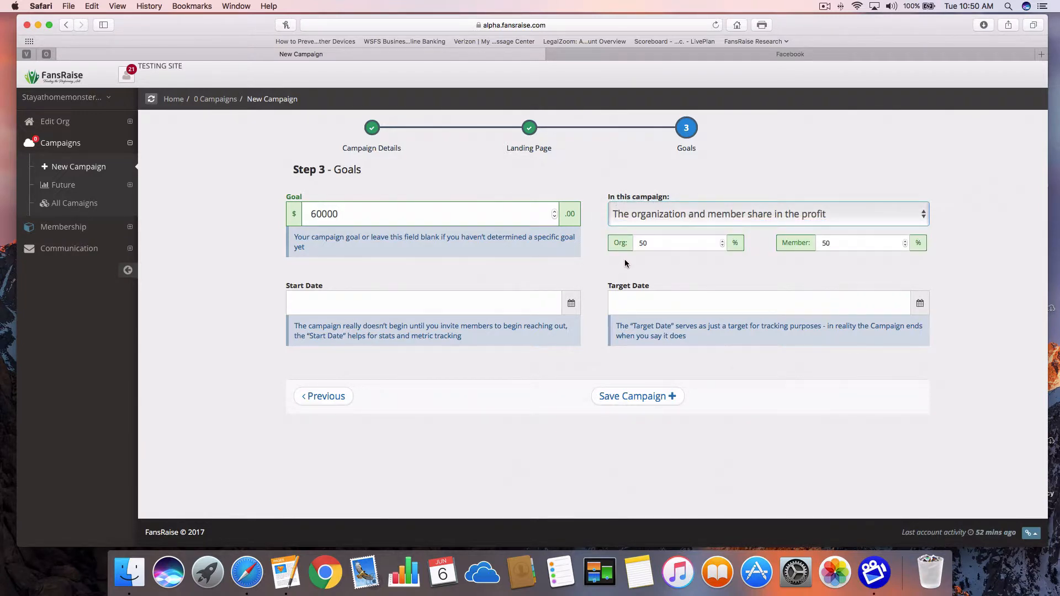
pyautogui.doubleClick(661, 245)
pyautogui.write('80')
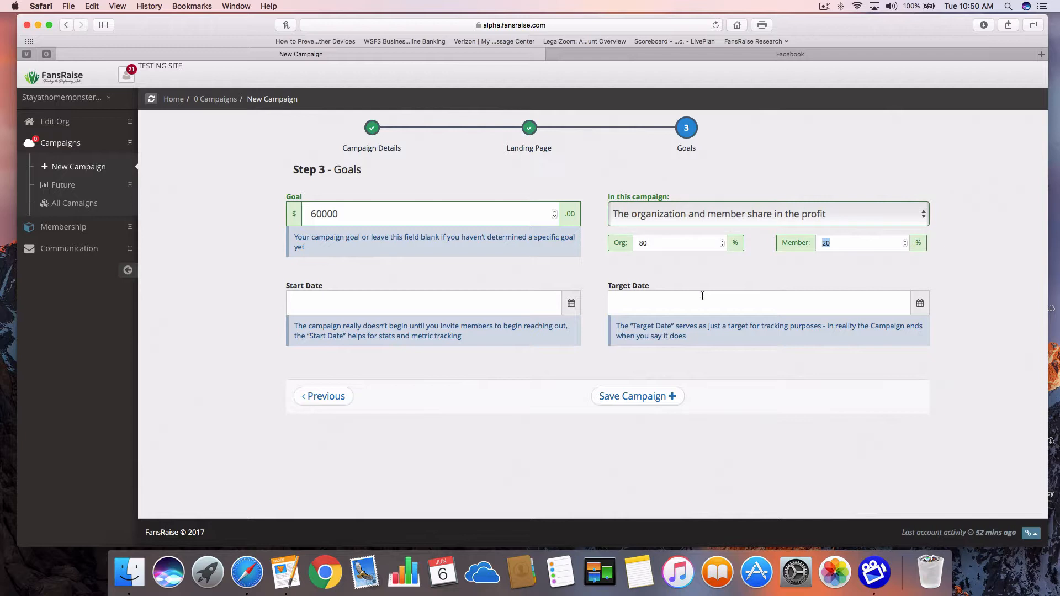
pyautogui.click(716, 223)
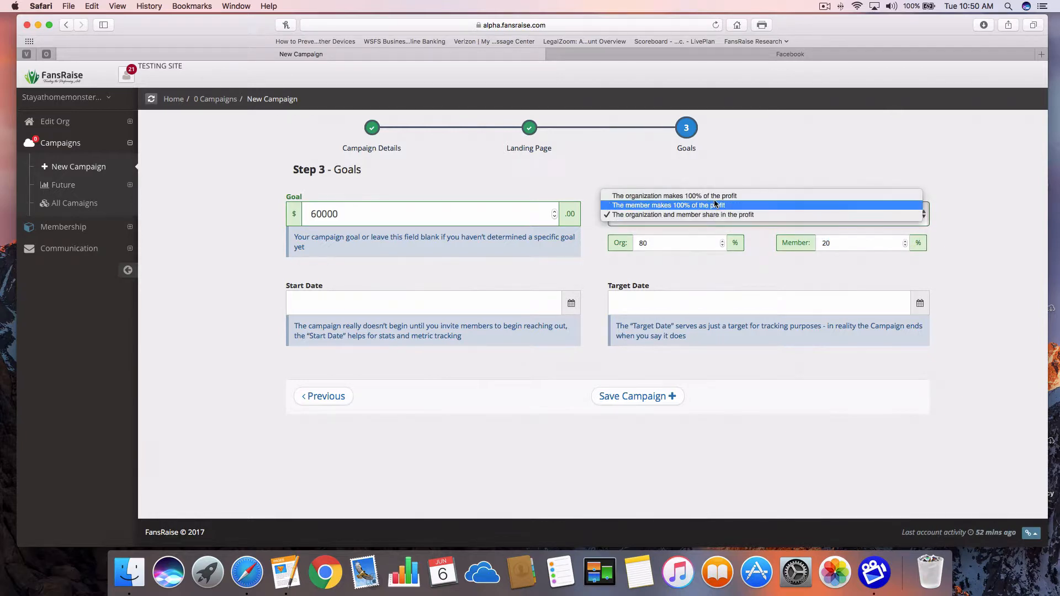
pyautogui.click(716, 196)
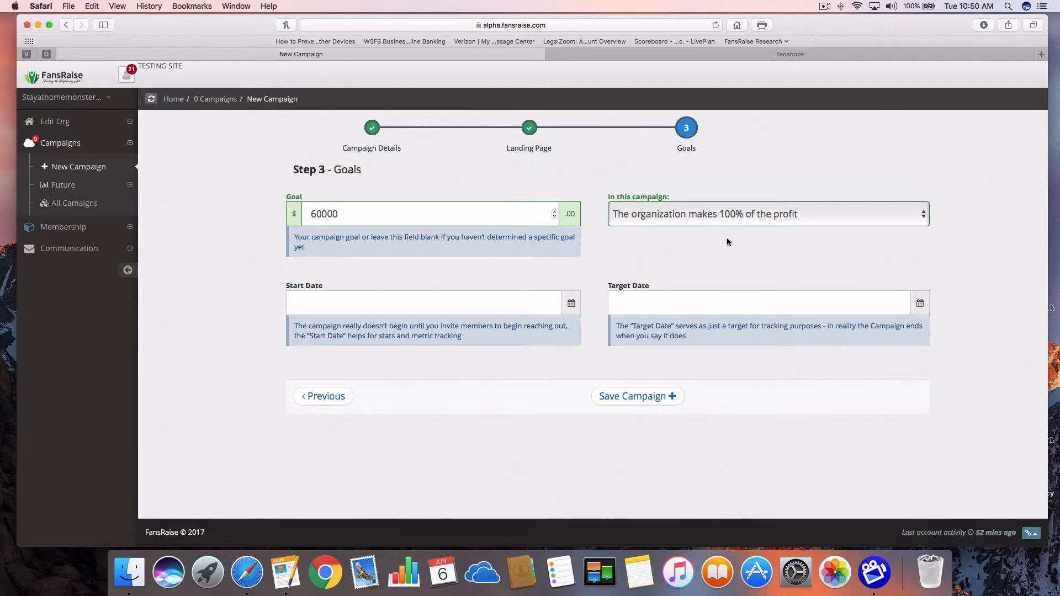
# Set the start date to 06/15/2017 and the target date to 08/31/2017, and save the campaign
pyautogui.click(359, 309)
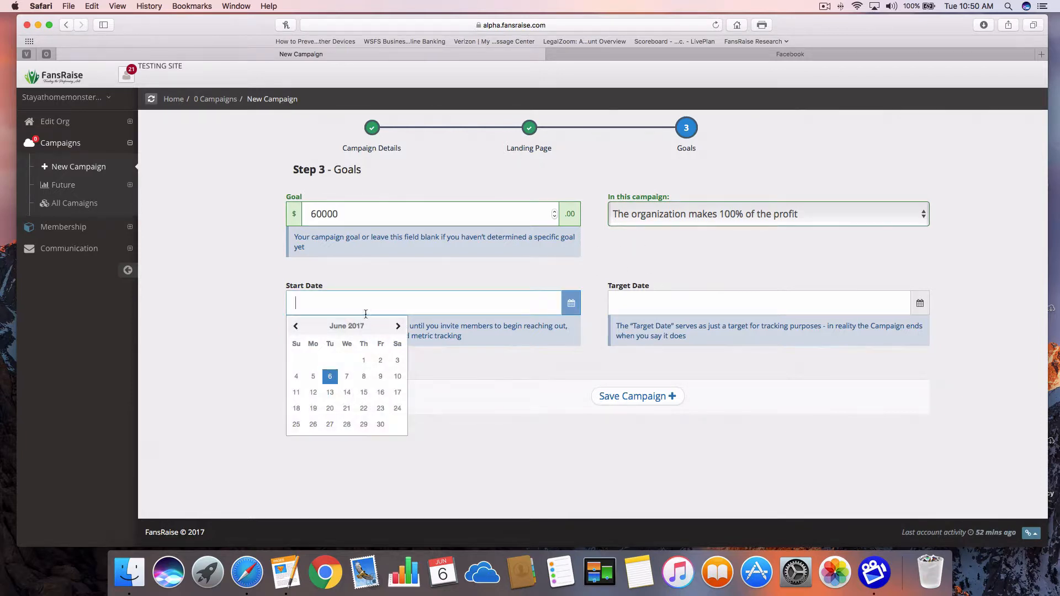
pyautogui.click(363, 392)
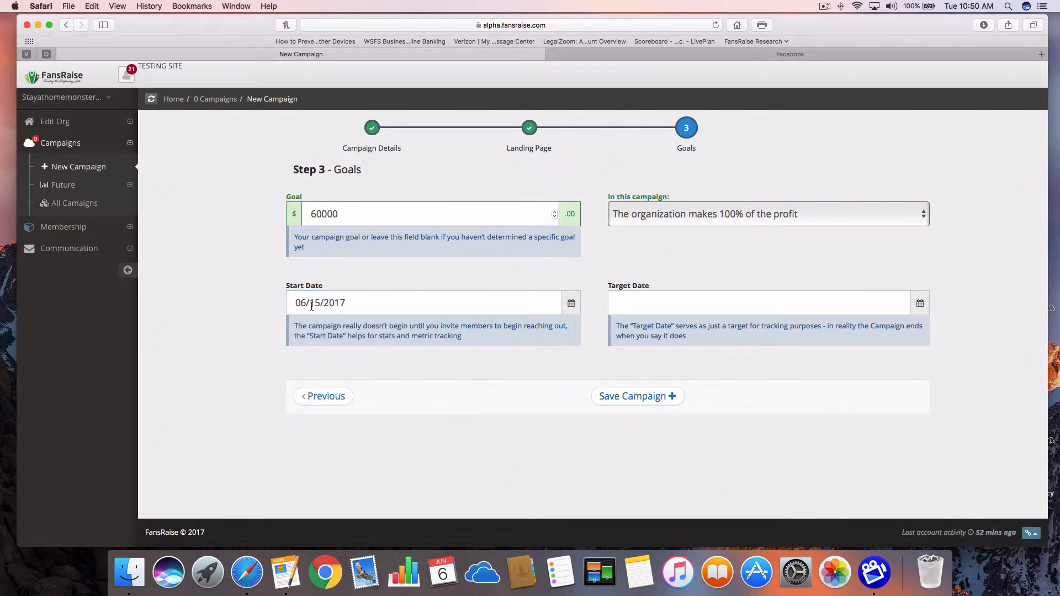
pyautogui.click(686, 298)
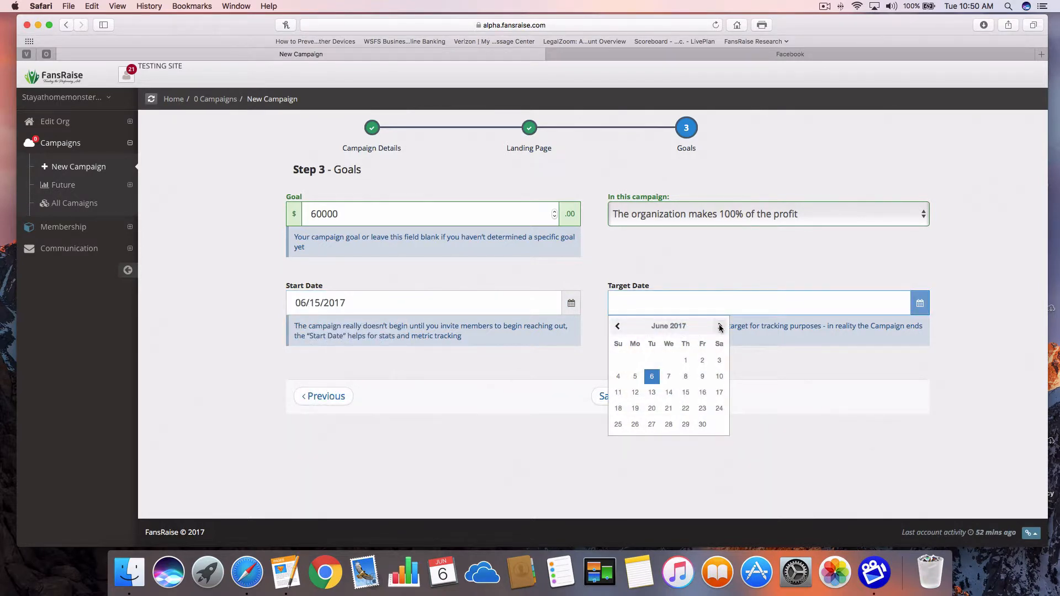
pyautogui.click(720, 326)
pyautogui.click(719, 326)
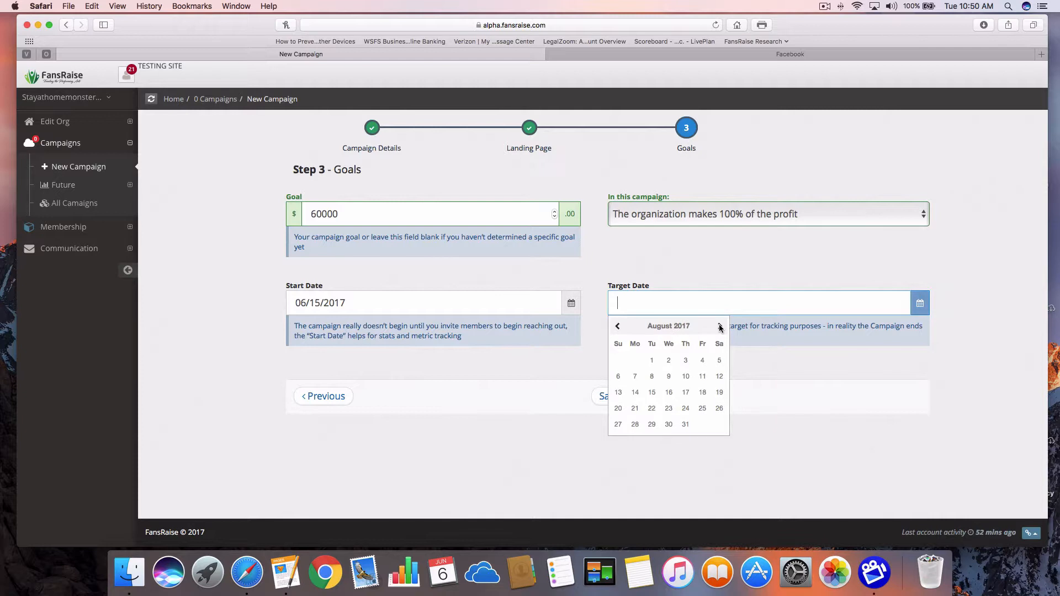
pyautogui.click(685, 424)
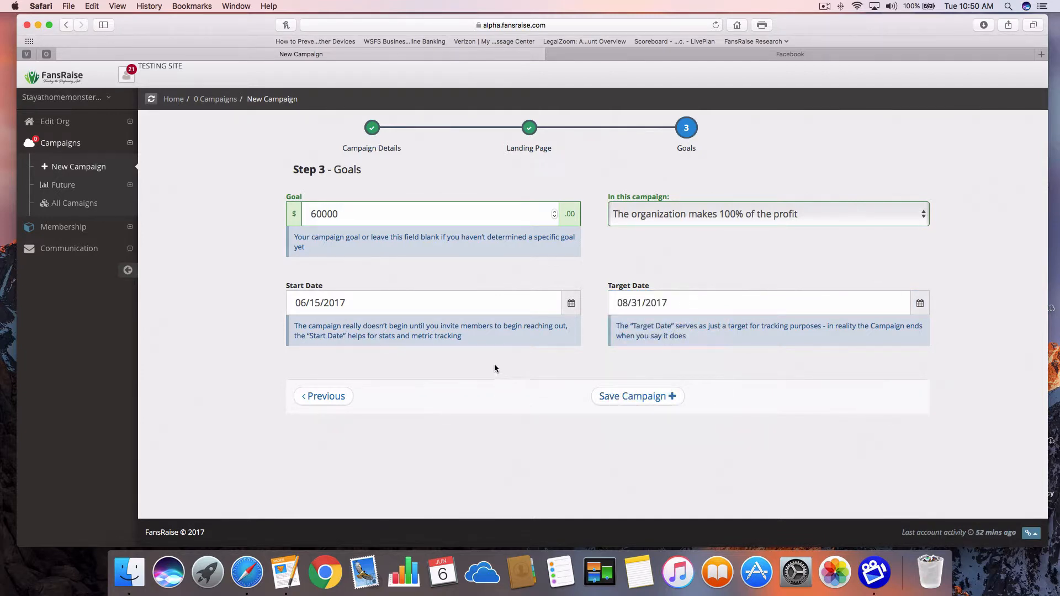
pyautogui.click(628, 402)
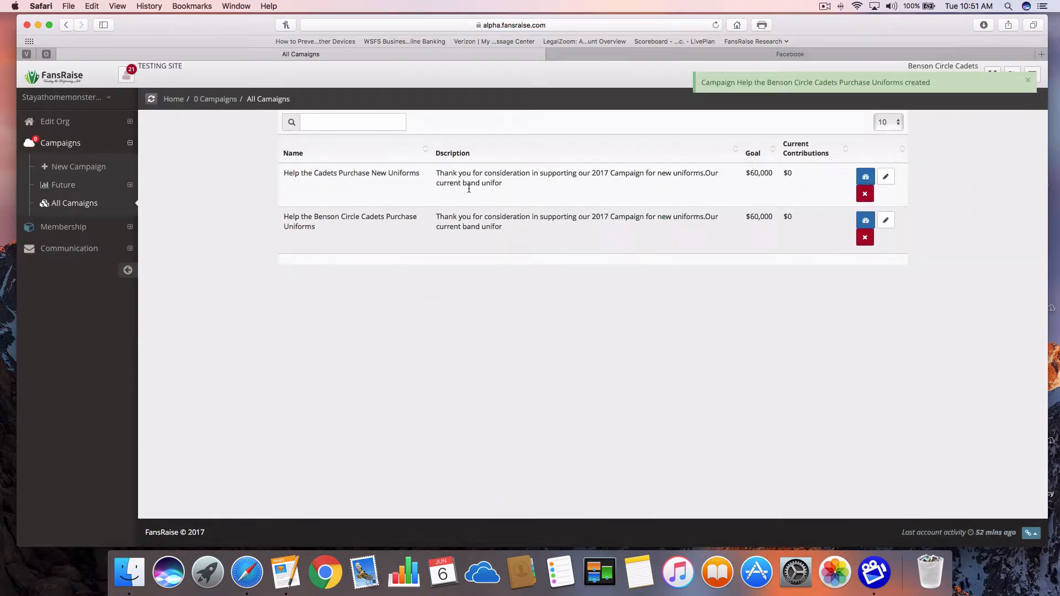
# View the dashboard and public page of the "Help the Cadets Purchase New Uniforms" campaign, and return to its dashboard
pyautogui.click(866, 177)
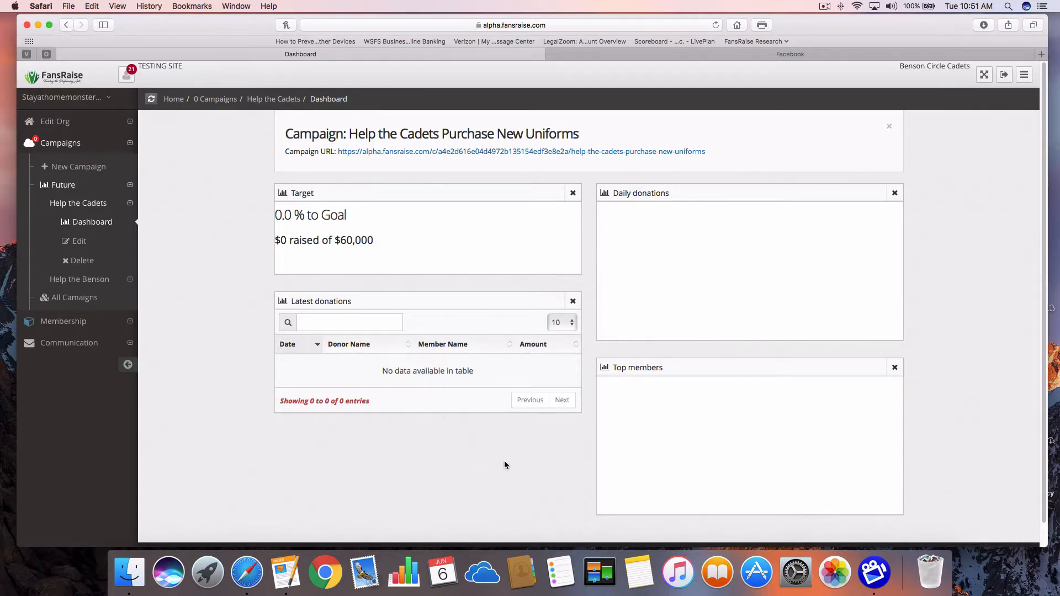
pyautogui.click(364, 151)
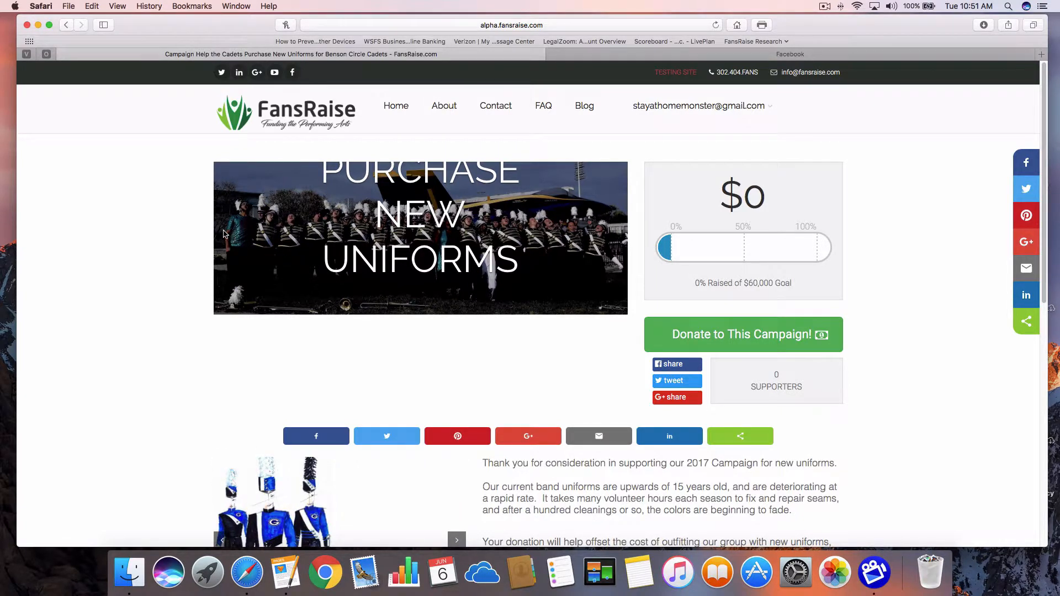
pyautogui.click(65, 25)
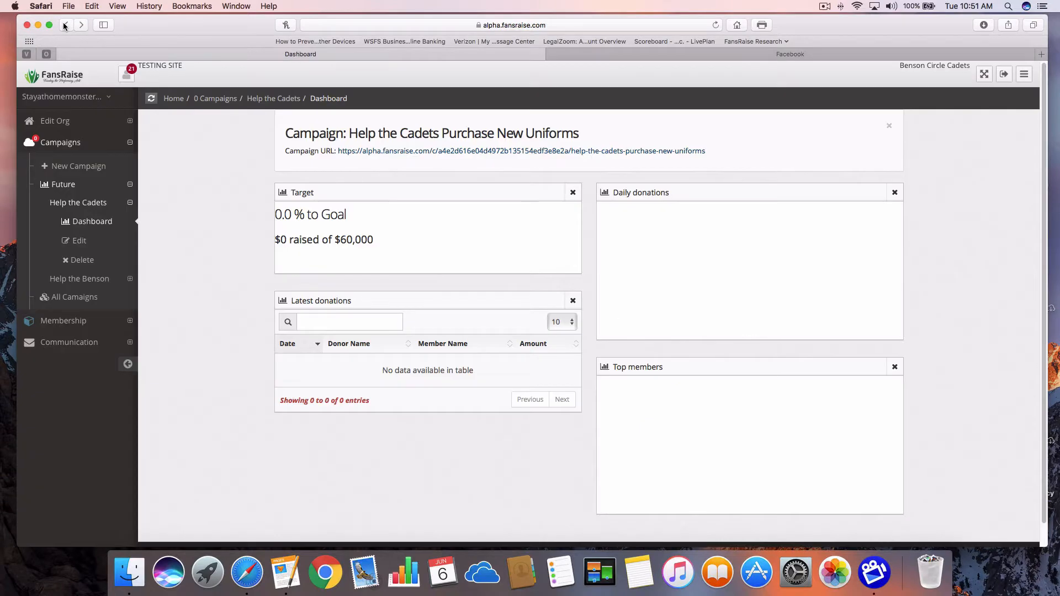
# Rename the "Help the Cadets Purchase New Uniforms" campaign as "Help Purchase New Uniforms" and update the campaign
pyautogui.click(79, 241)
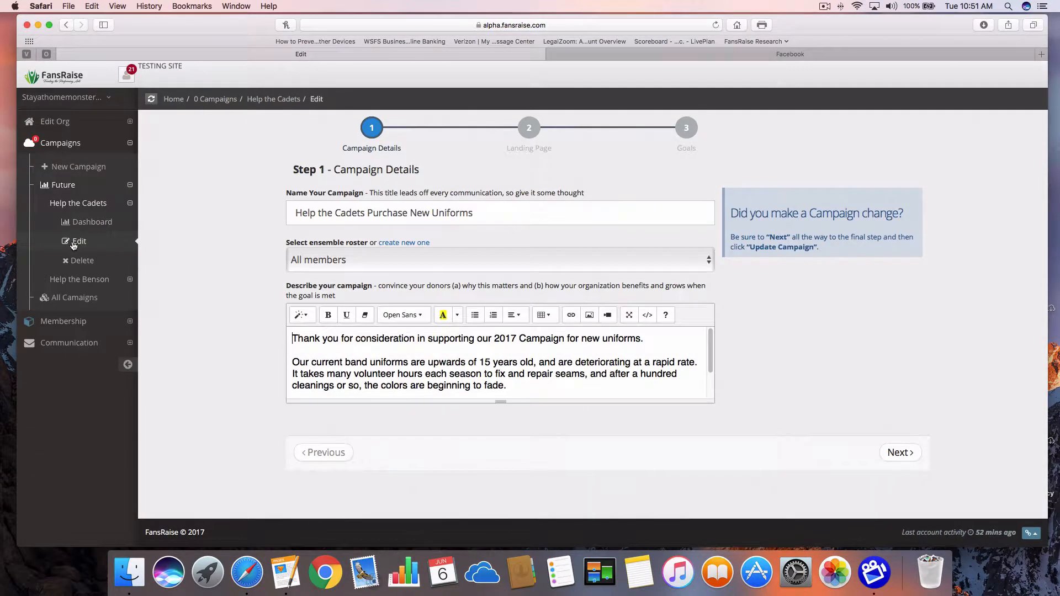
pyautogui.click(368, 215)
pyautogui.press('BackSpace')
pyautogui.press('BackSpace')
pyautogui.press('BackSpace')
pyautogui.press('BackSpace')
pyautogui.press('BackSpace')
pyautogui.press('BackSpace')
pyautogui.press('BackSpace')
pyautogui.press('BackSpace')
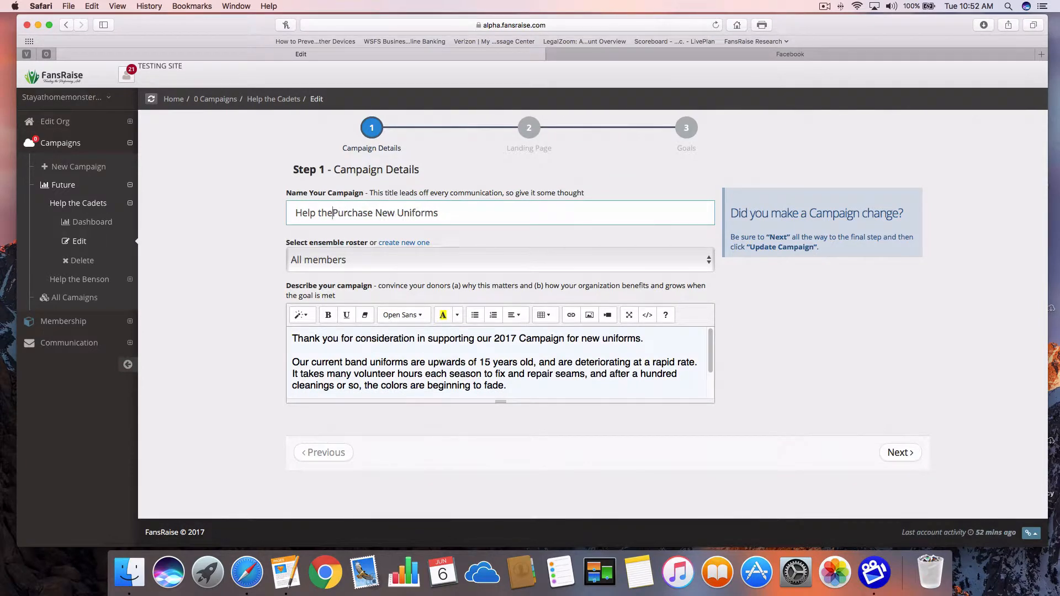
pyautogui.press('BackSpace')
pyautogui.press('BackSpace')
pyautogui.press('BackSpace')
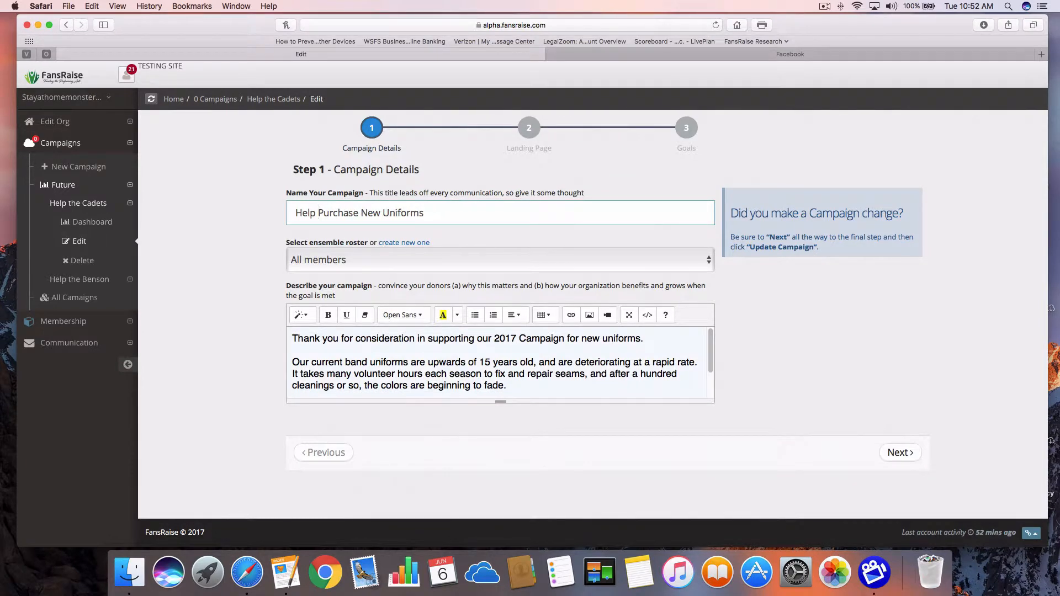
pyautogui.click(897, 452)
pyautogui.click(897, 468)
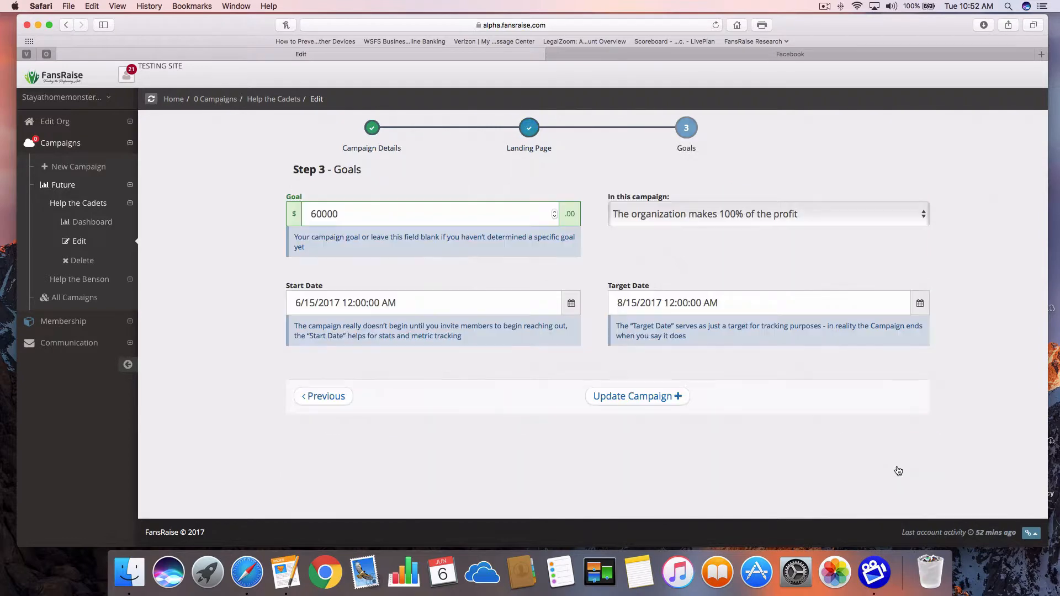
pyautogui.click(658, 396)
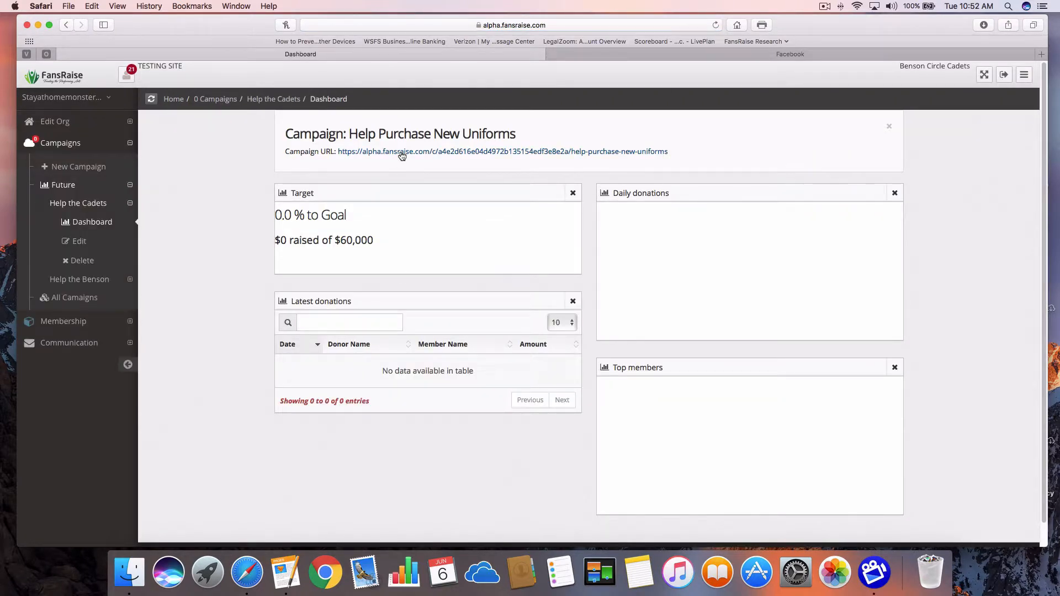
# Open the renamed campaign's public page and examine its banner, goal meter, sharing options, media slideshow and description
pyautogui.click(401, 153)
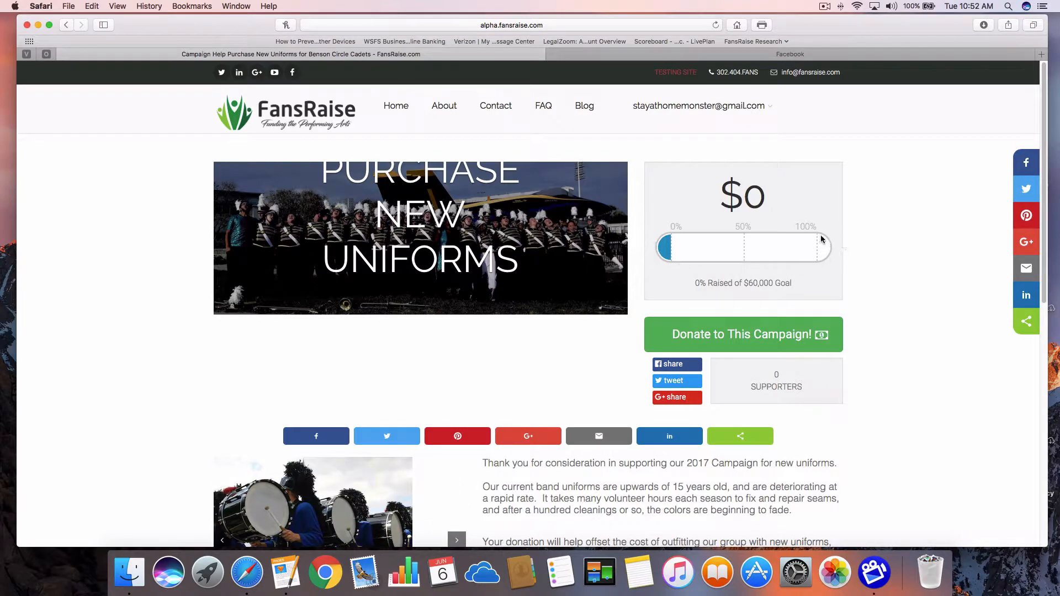
pyautogui.scroll(-2, 909, 291)
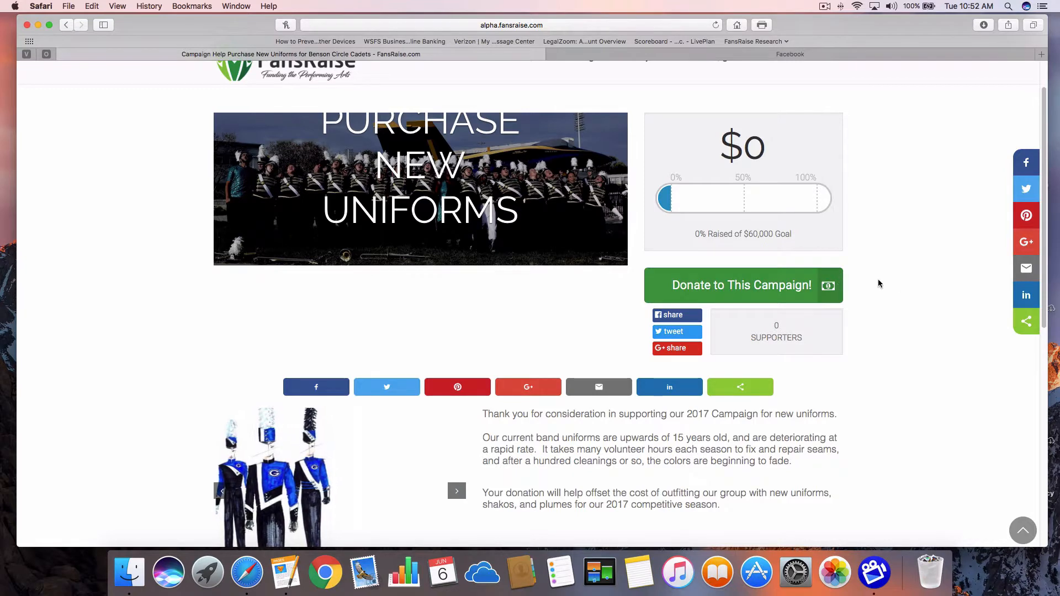
pyautogui.scroll(1, 883, 284)
pyautogui.scroll(-2, 895, 284)
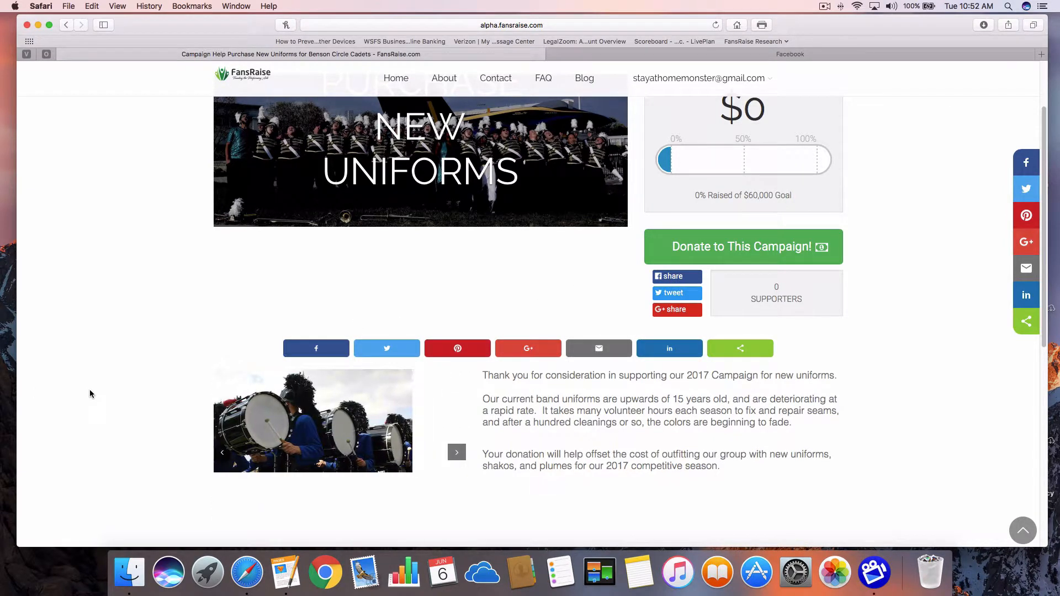
pyautogui.scroll(-4, 89, 394)
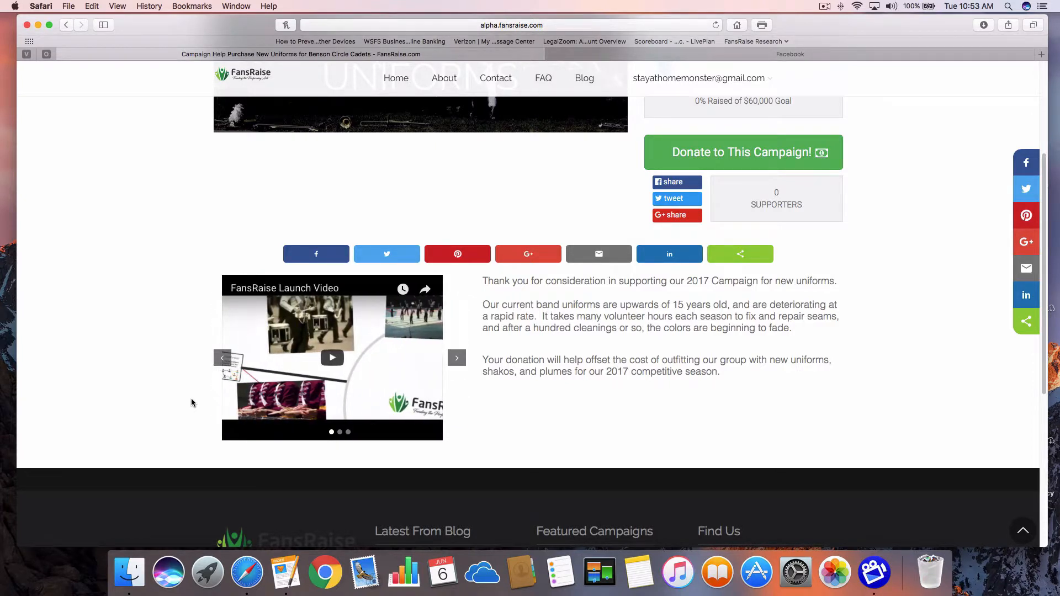
pyautogui.scroll(1, 121, 263)
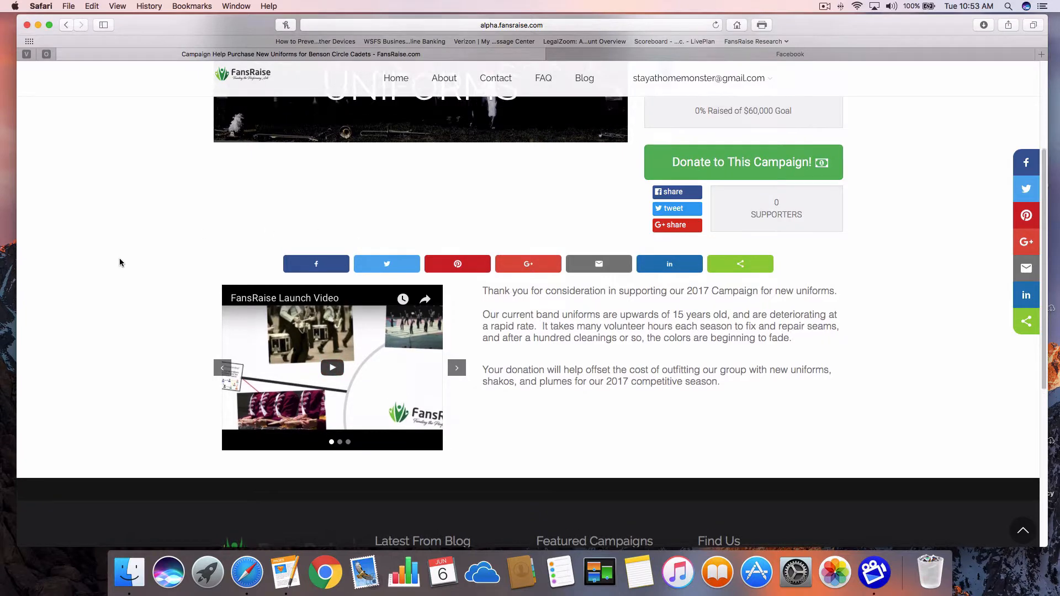
pyautogui.scroll(5, 121, 262)
pyautogui.scroll(-2, 123, 262)
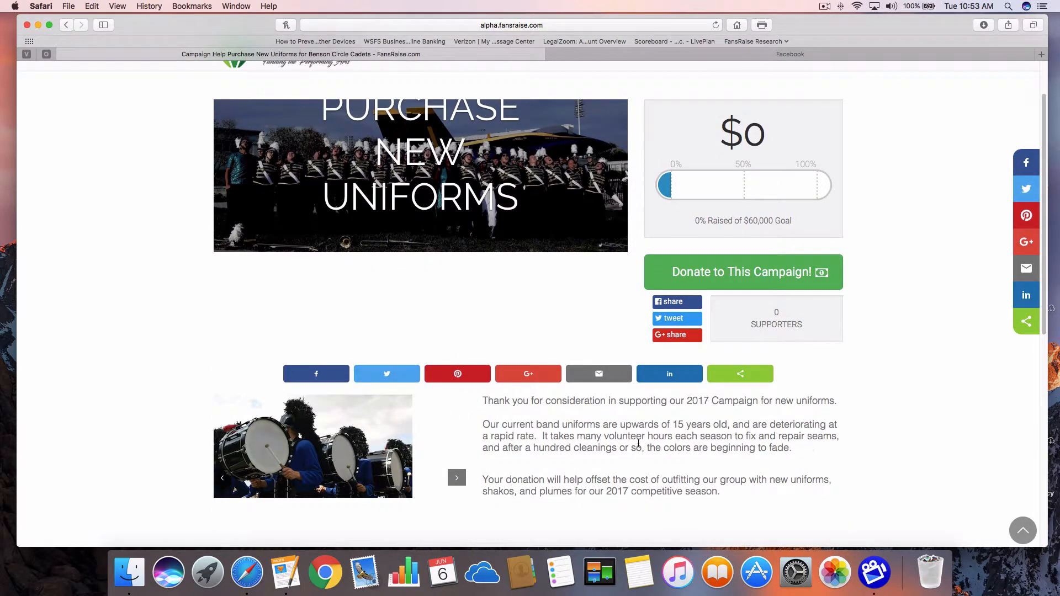
pyautogui.scroll(-2, 638, 443)
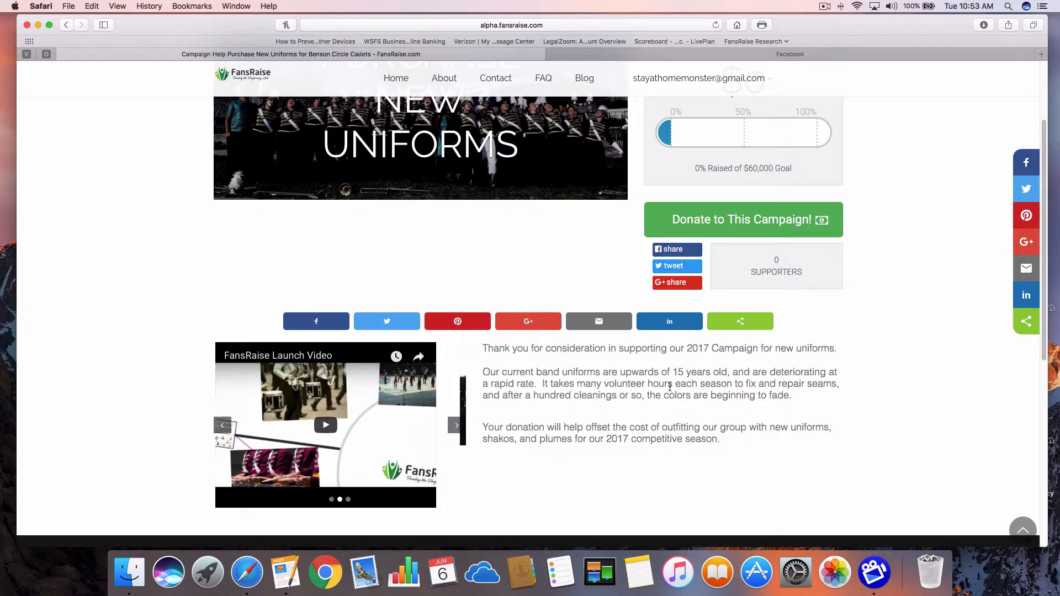
pyautogui.scroll(-5, 670, 387)
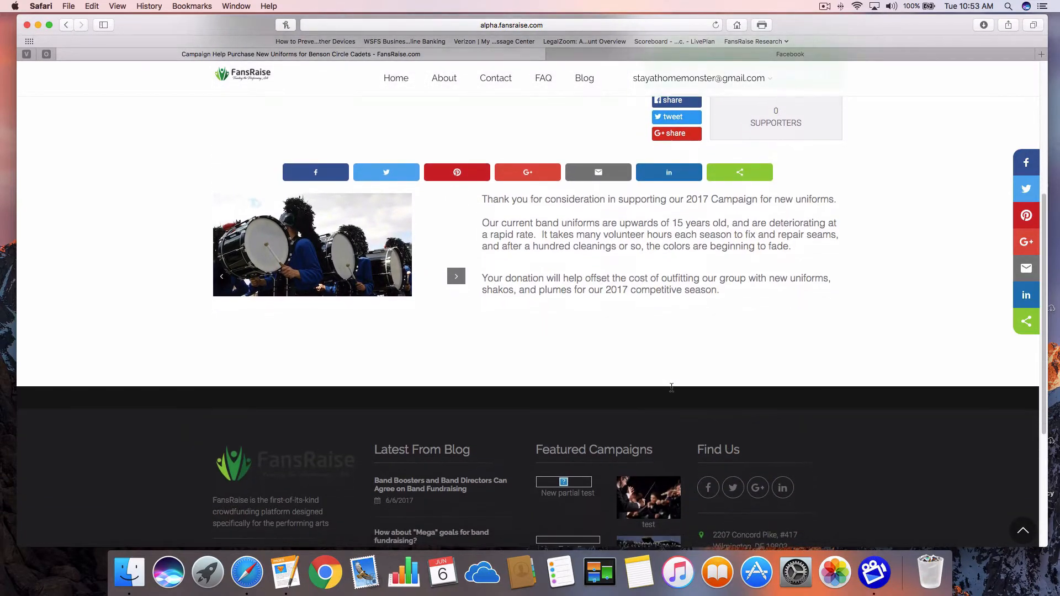
pyautogui.scroll(-5, 671, 386)
pyautogui.scroll(10, 671, 387)
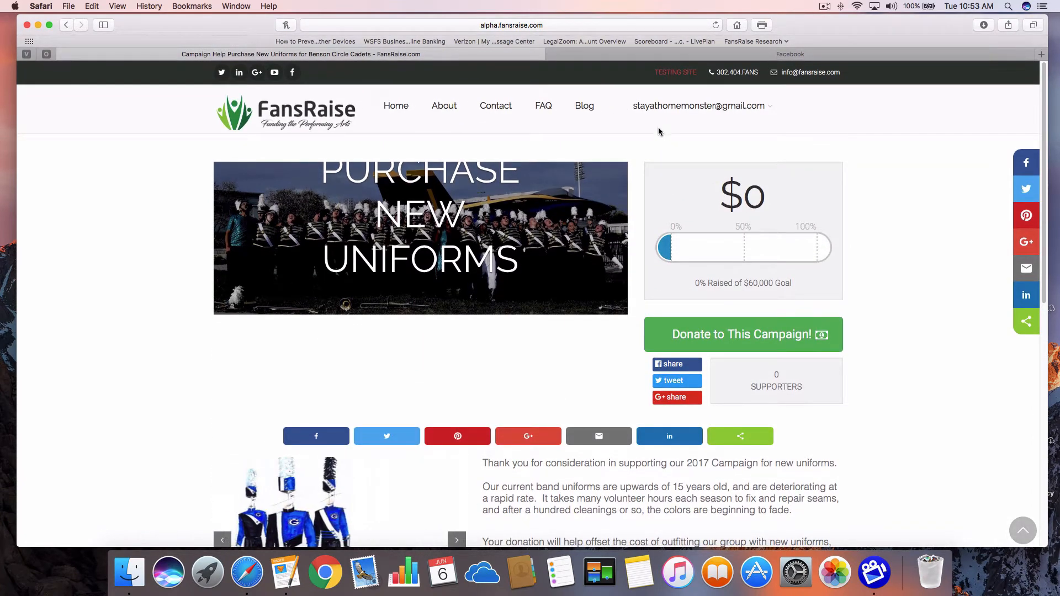
# Open the organization dashboard of the Benson Circle Cadets
pyautogui.moveTo(683, 111)
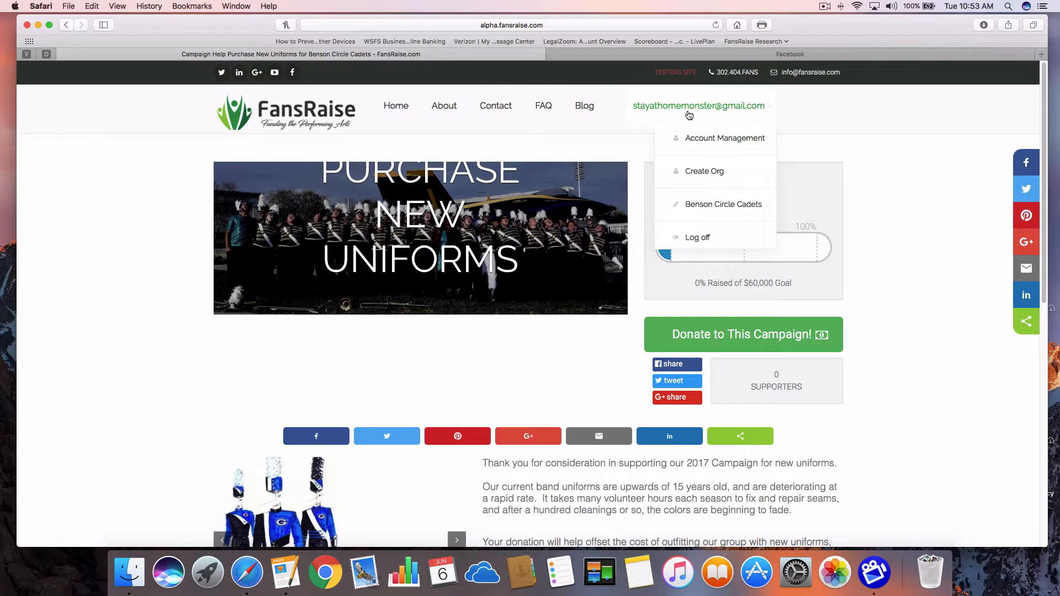
pyautogui.click(708, 212)
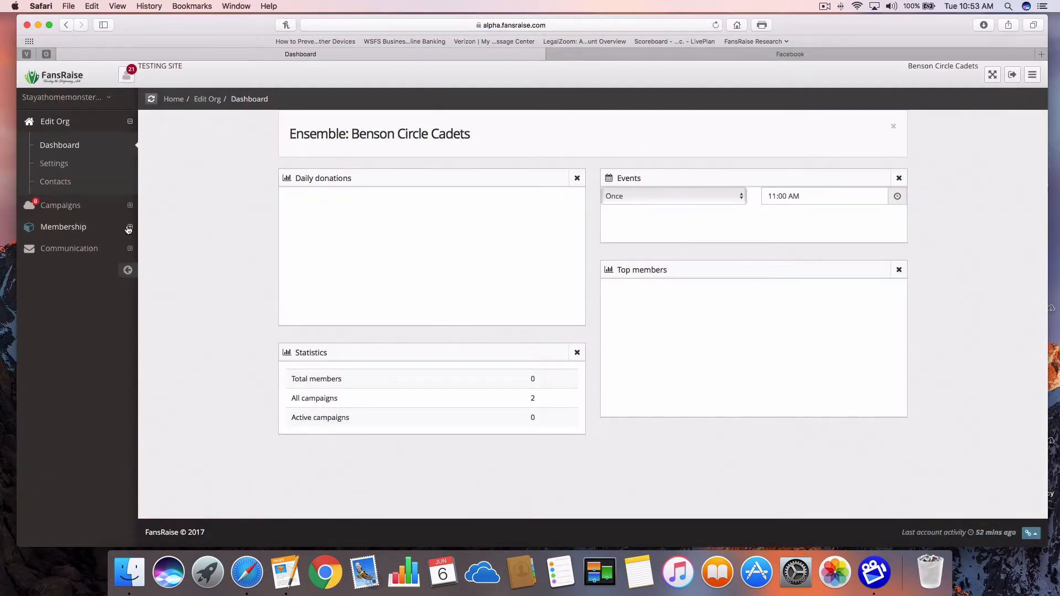
# View the member management page's option for uploading a list of members, read its file upload help, and close the help
pyautogui.click(127, 229)
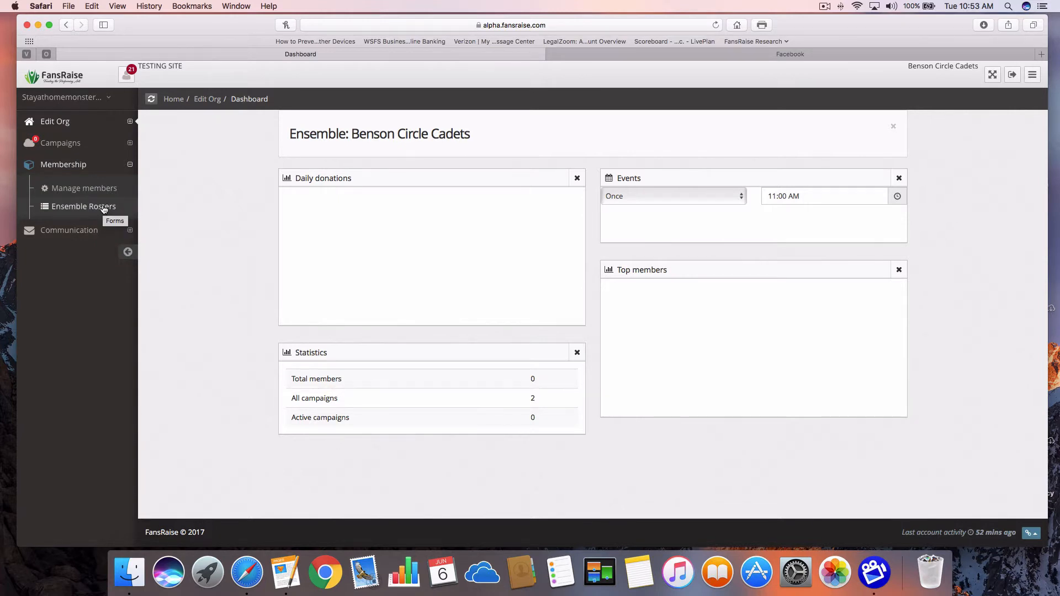
pyautogui.click(104, 190)
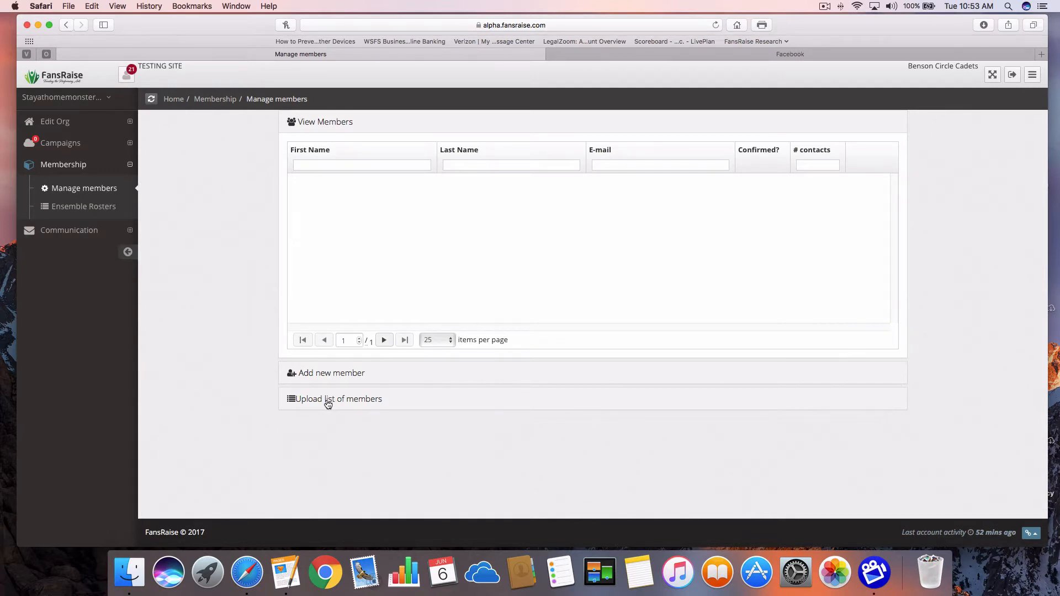
pyautogui.click(328, 400)
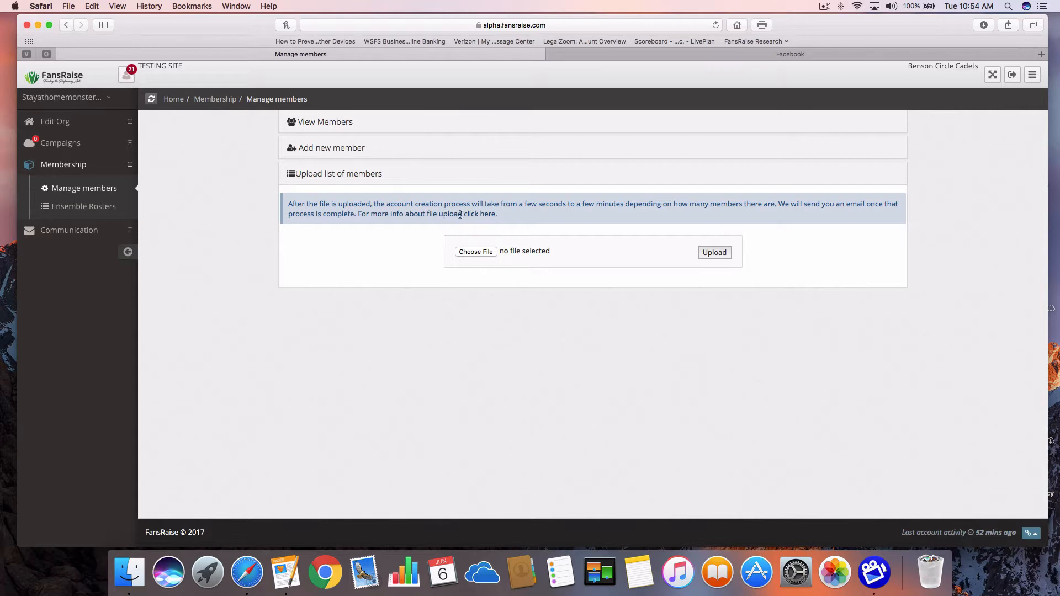
pyautogui.click(481, 214)
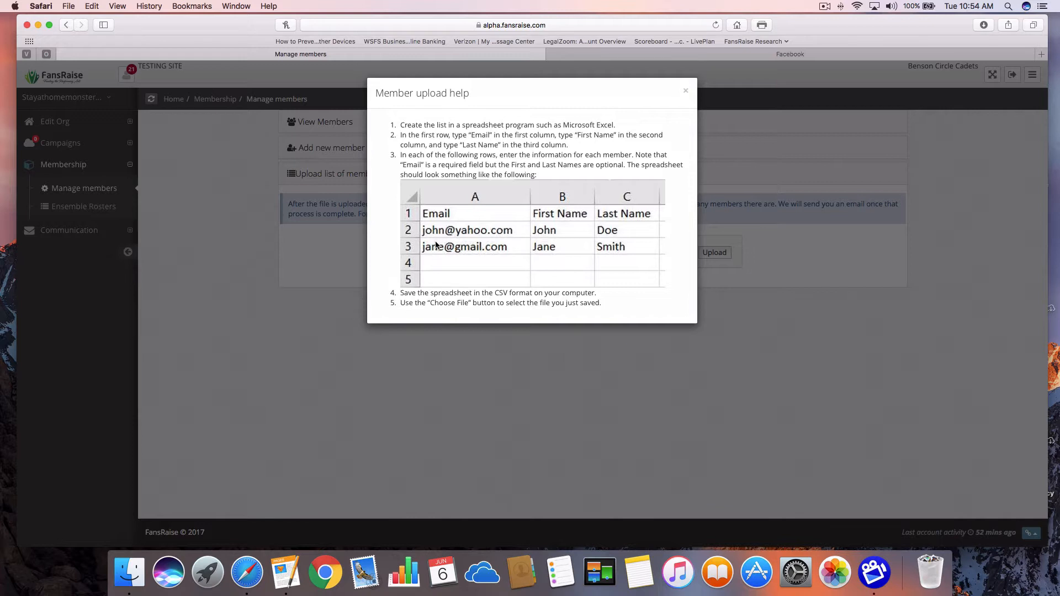
pyautogui.click(685, 91)
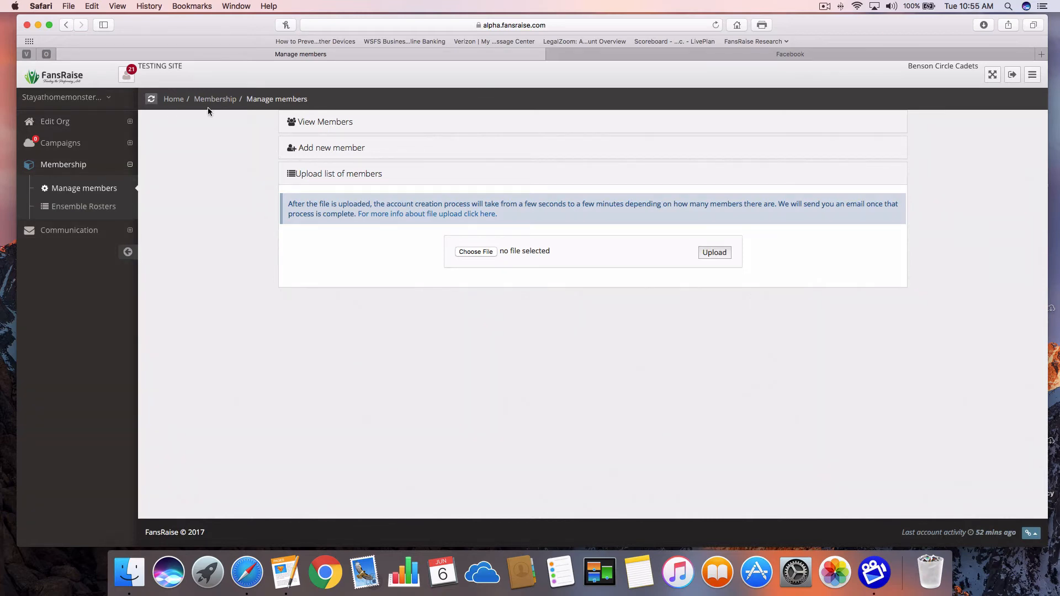
# Return to the FansRaise public home page and view the Frequently Asked Questions, followed by the blog
pyautogui.click(67, 79)
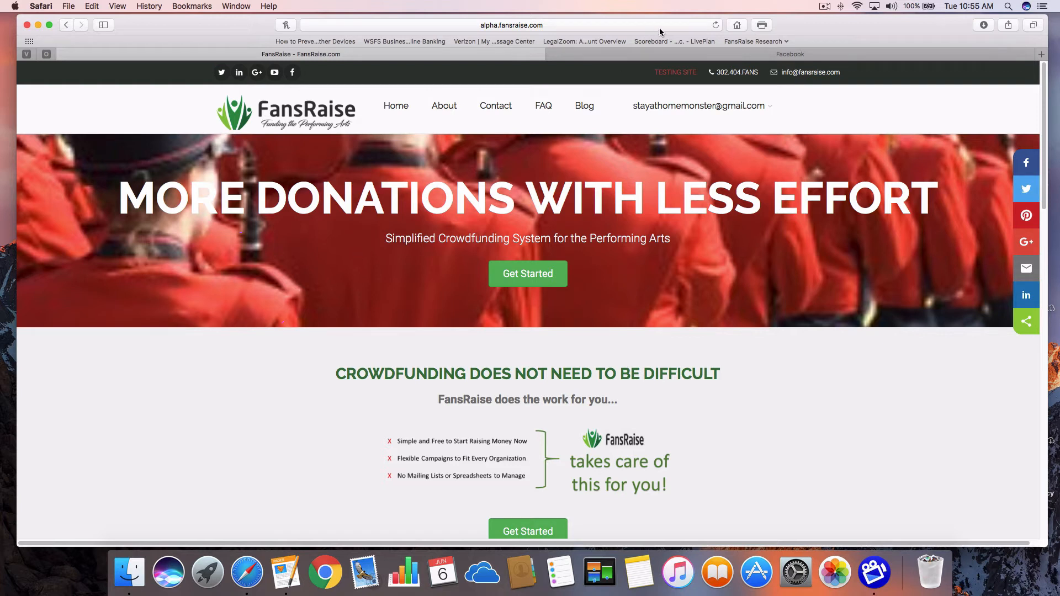
pyautogui.click(543, 112)
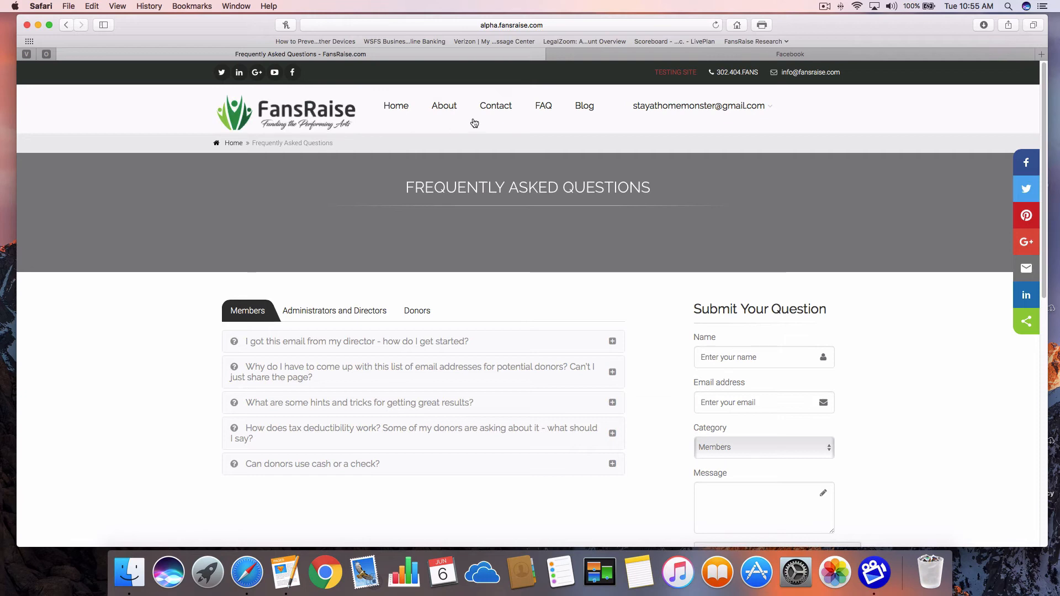
pyautogui.click(585, 110)
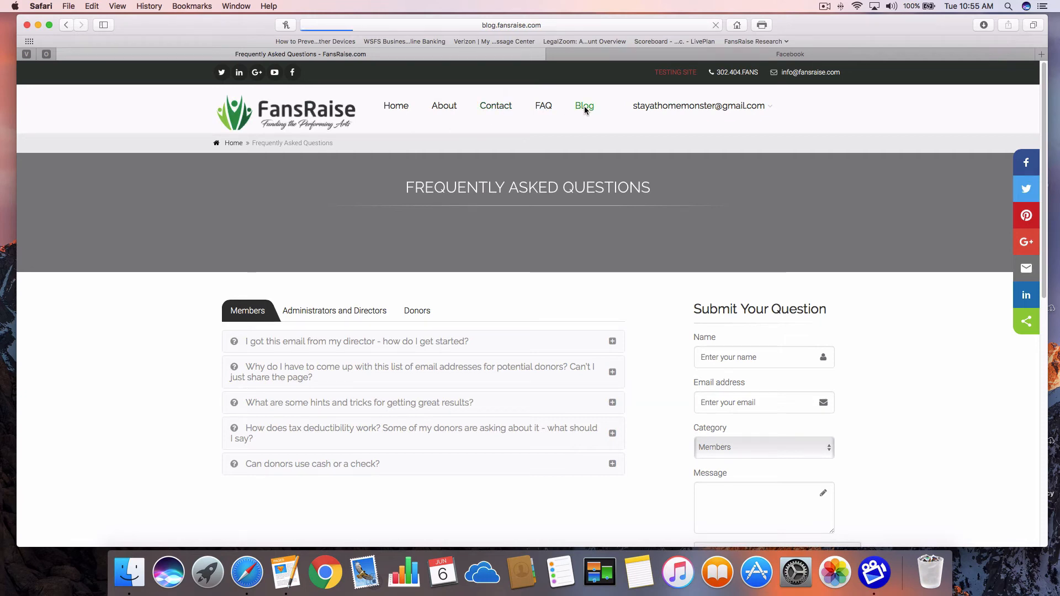